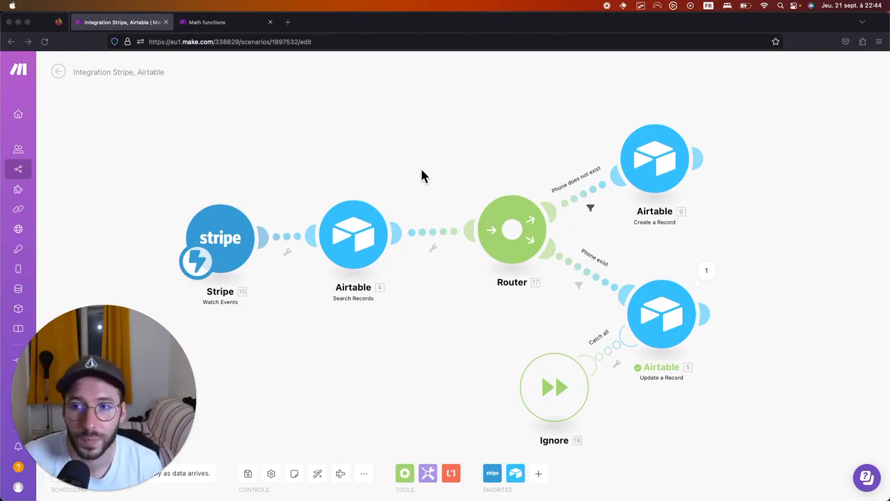
# Focus the Make Stripe–Airtable scenario window, then move to the Stripe test-mode dashboard.
pyautogui.click(226, 239)
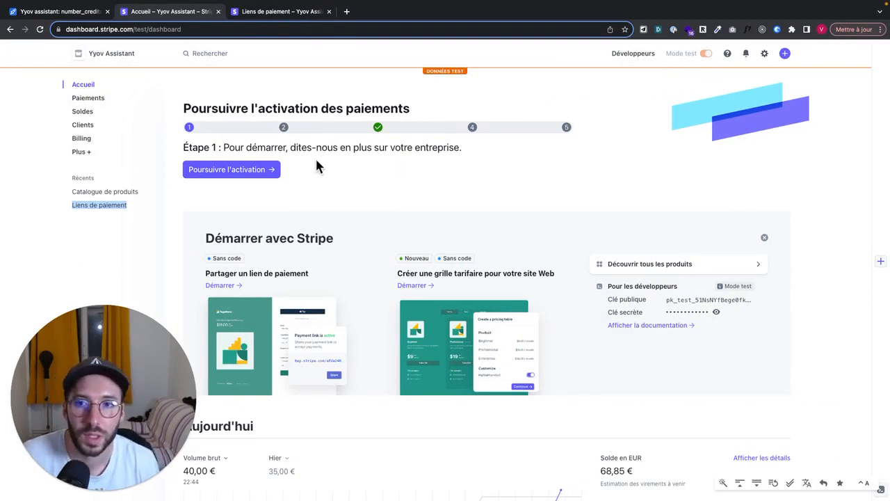
# Look over the new Stripe payment-link form, then show the payment links list with the 3 crédits link.
pyautogui.scroll(-2, 304, 264)
pyautogui.scroll(1, 302, 264)
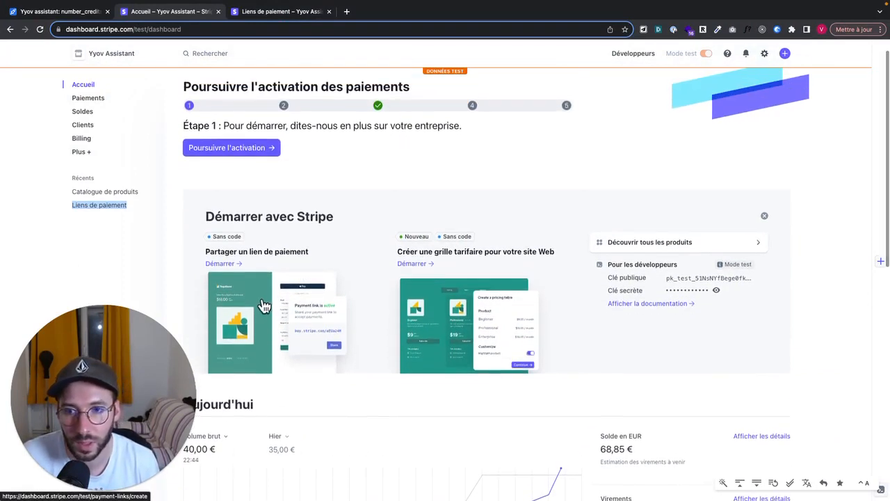
pyautogui.click(258, 322)
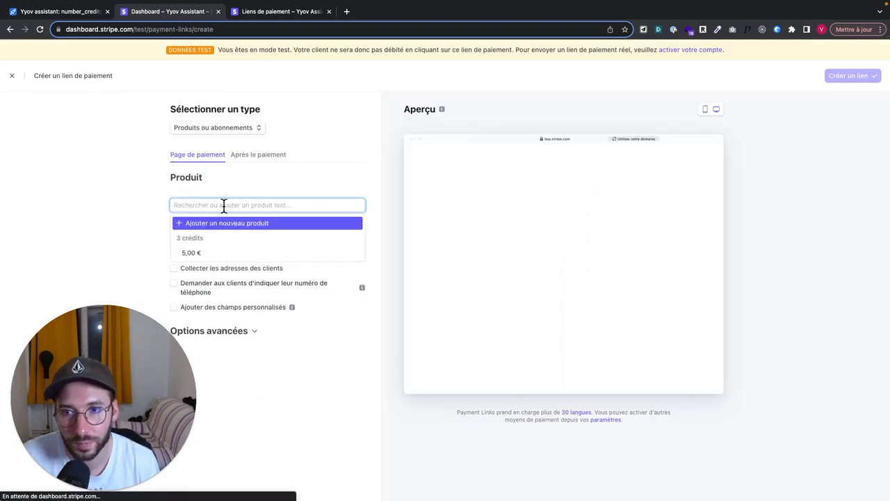
pyautogui.click(95, 207)
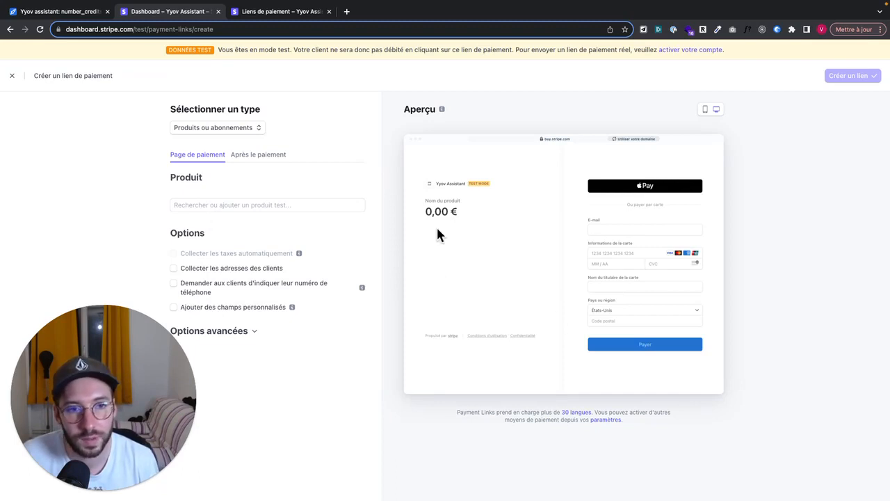
pyautogui.click(615, 232)
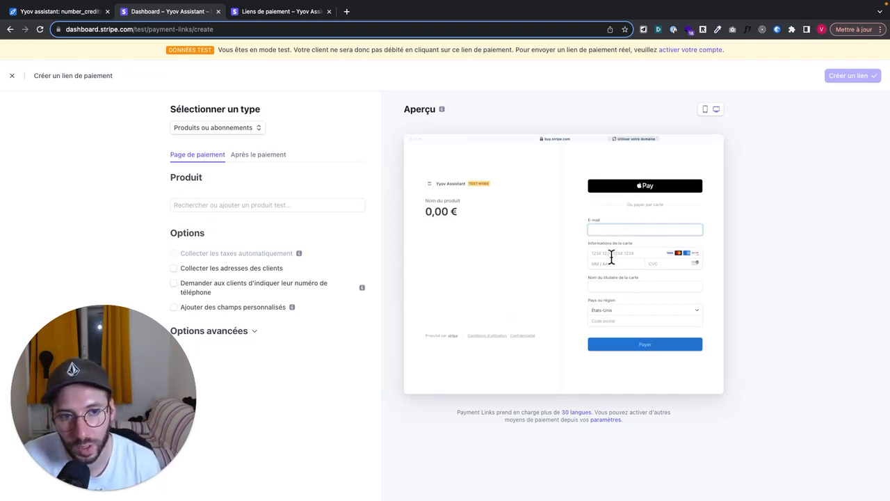
pyautogui.click(284, 13)
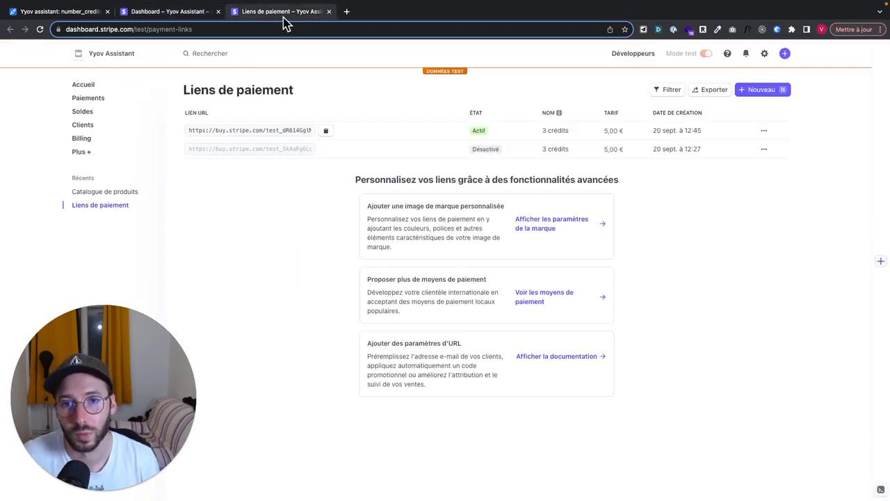
# Open the 3 crédits payment link's 5,00 € checkout page in a new tab.
pyautogui.click(325, 131)
pyautogui.press('super+t')
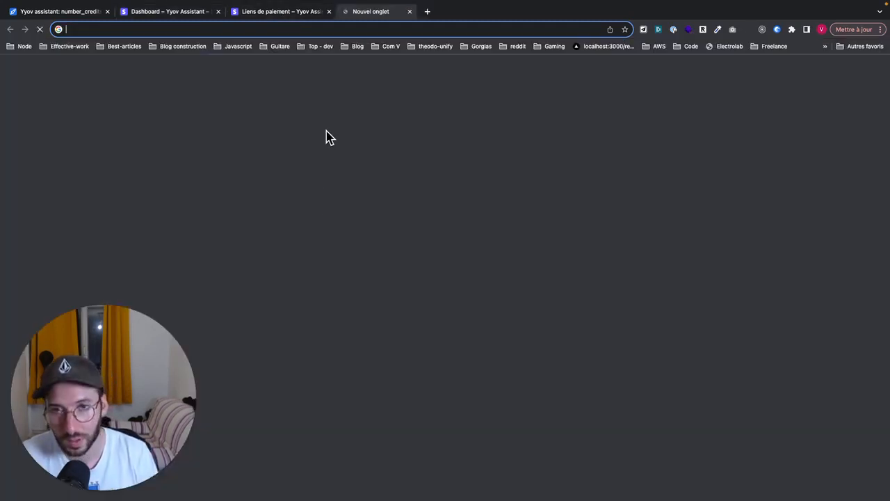
pyautogui.press('super+v')
pyautogui.press('Return')
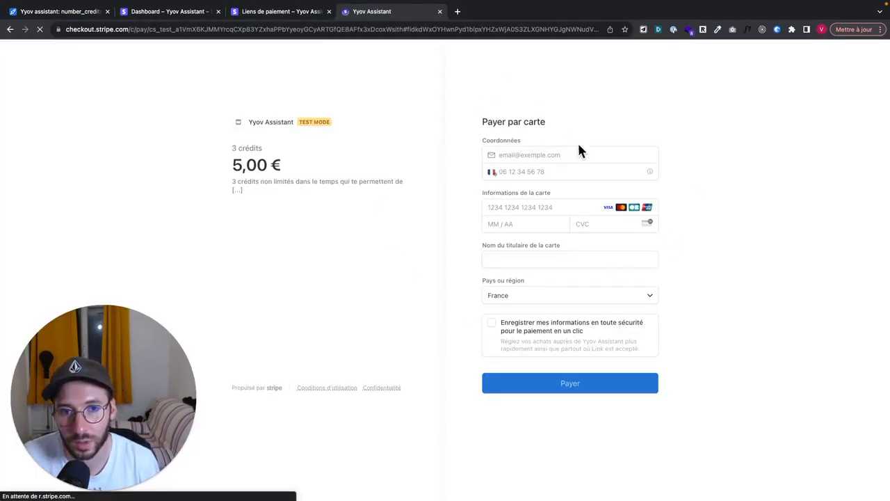
pyautogui.tripleClick(249, 172)
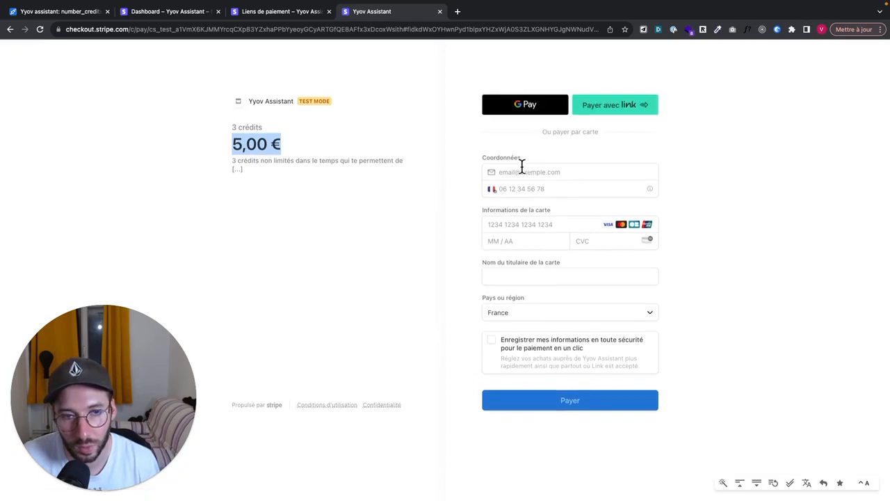
pyautogui.click(399, 202)
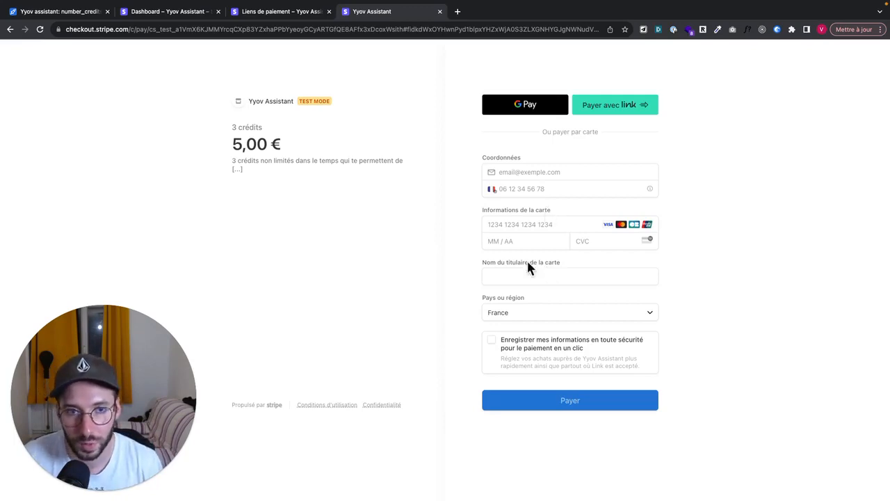
# Check the Airtable number_credits table, then return to the Make scenario.
pyautogui.click(69, 12)
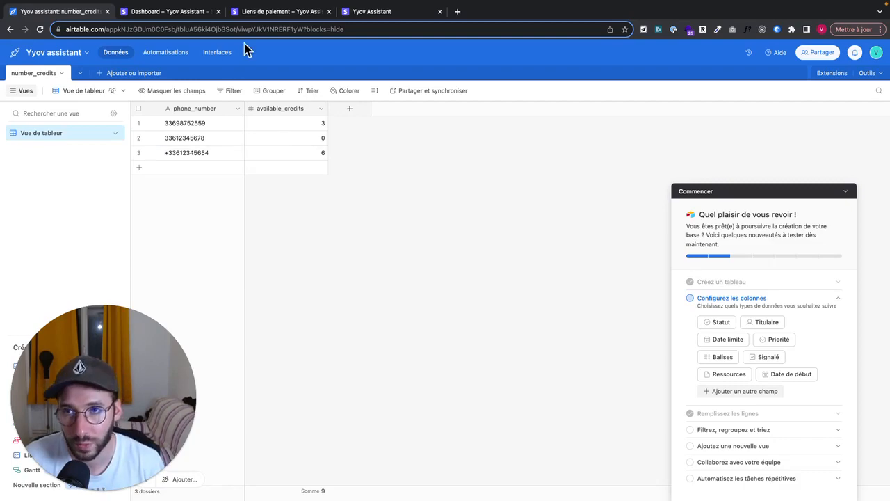
pyautogui.click(189, 12)
pyautogui.click(243, 16)
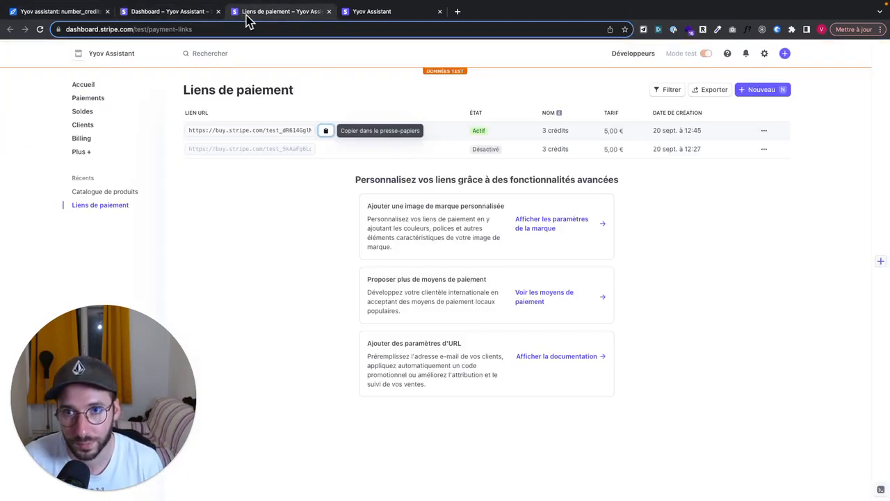
pyautogui.hotkey('ctrl', 'Left')
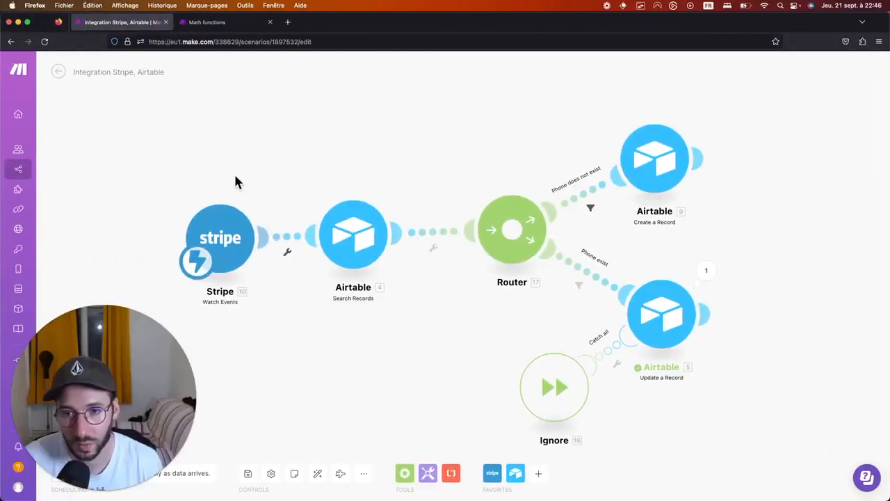
# Add an empty module to the canvas via Add a module.
pyautogui.click(235, 243)
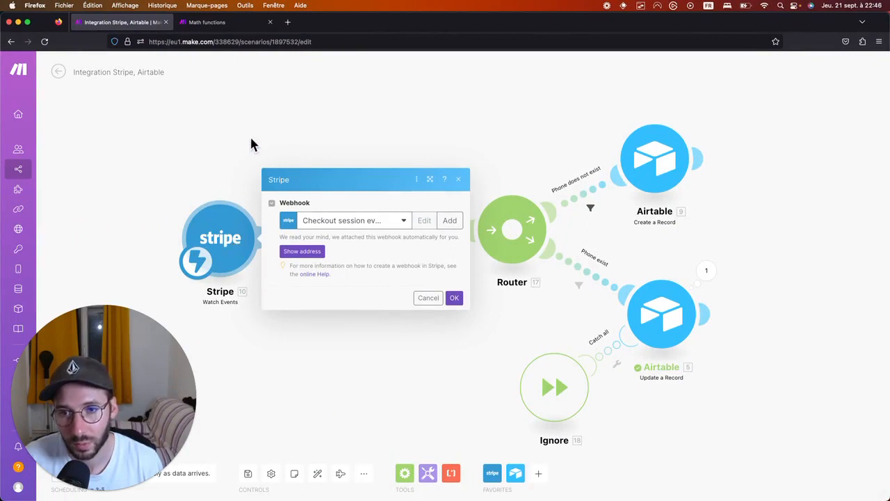
pyautogui.click(458, 179)
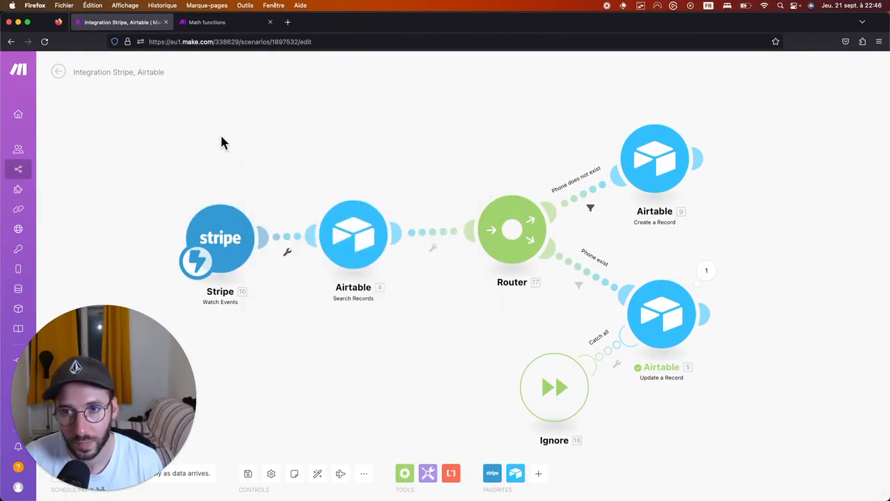
pyautogui.rightClick(221, 142)
pyautogui.click(239, 148)
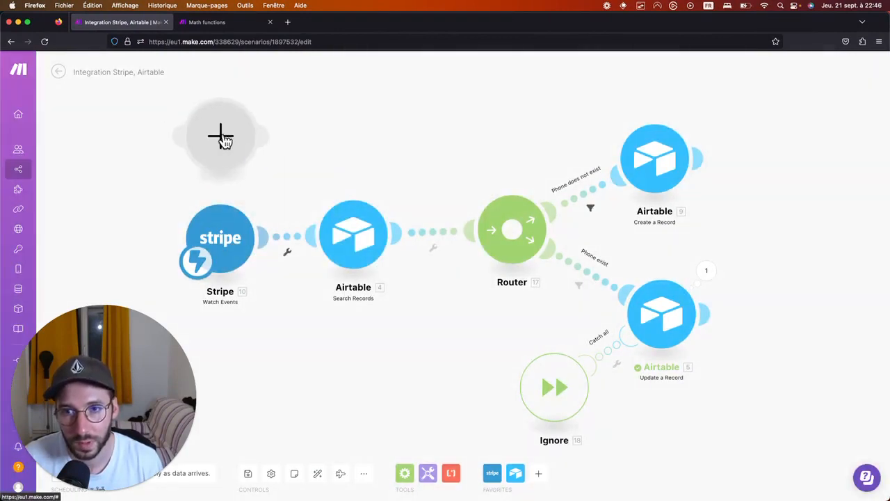
pyautogui.click(223, 144)
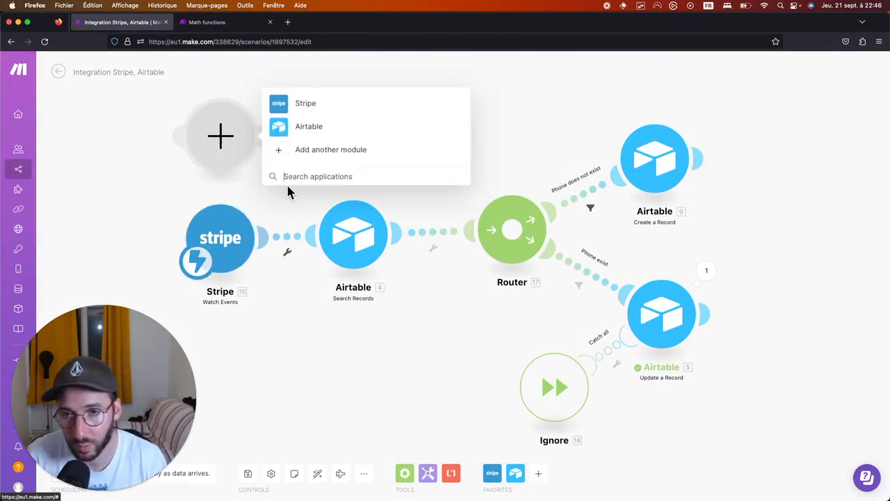
# Choose Stripe for the new module and pick the Watch Events trigger.
pyautogui.click(313, 106)
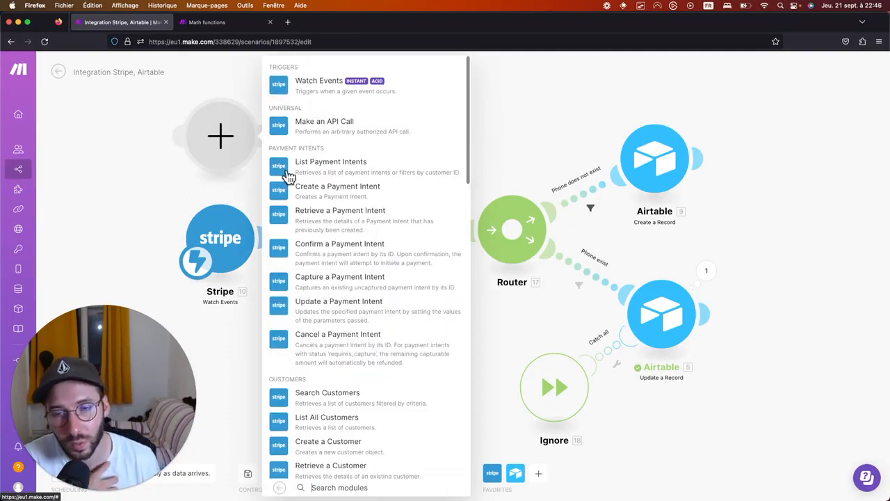
pyautogui.scroll(-10, 326, 229)
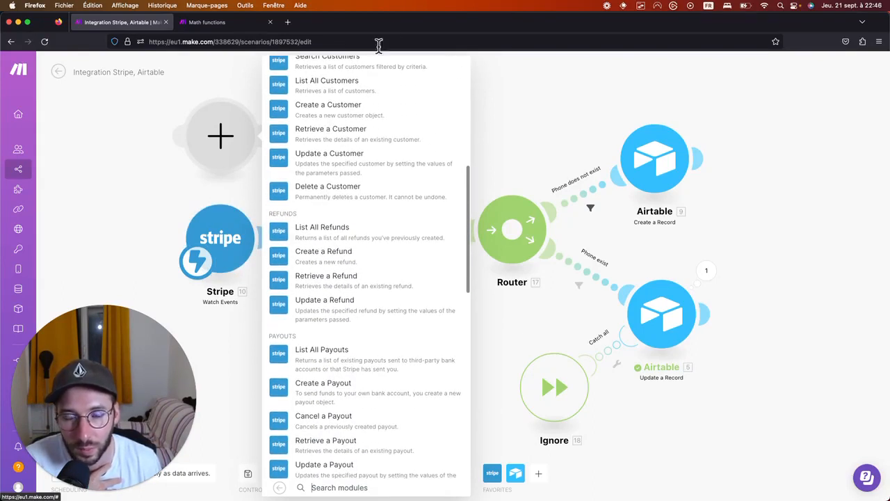
pyautogui.scroll(-4, 347, 281)
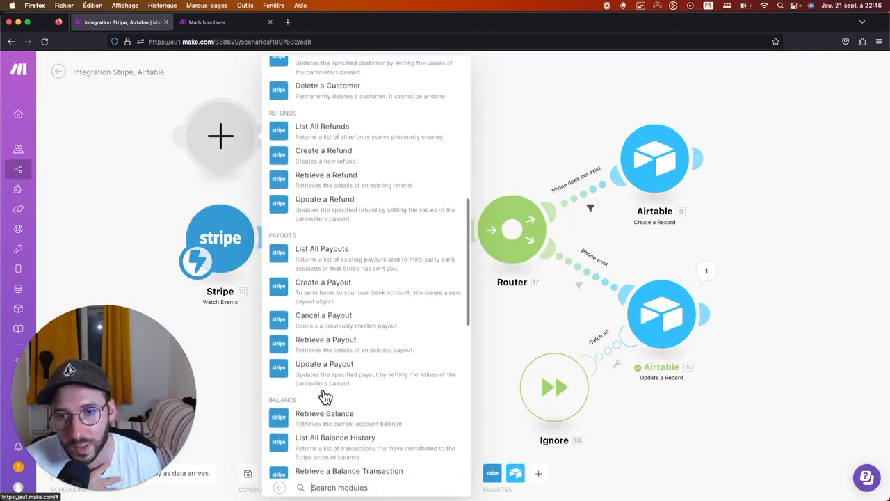
pyautogui.scroll(5, 326, 397)
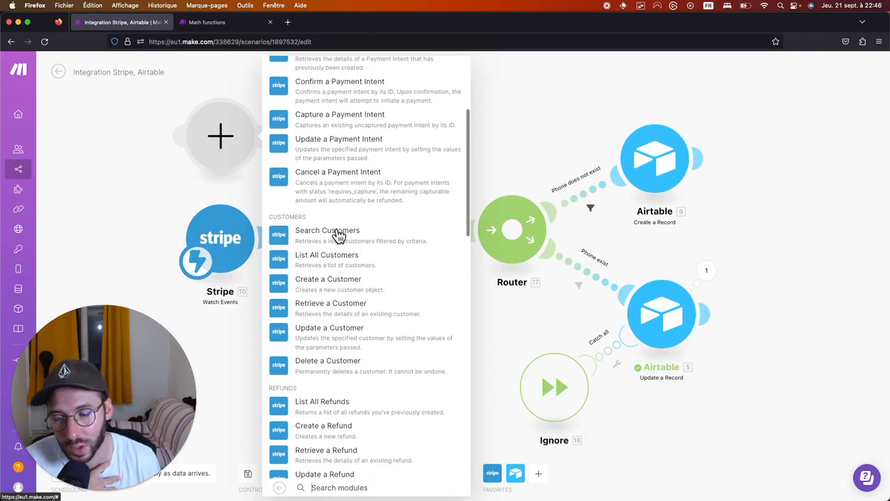
pyautogui.scroll(5, 369, 268)
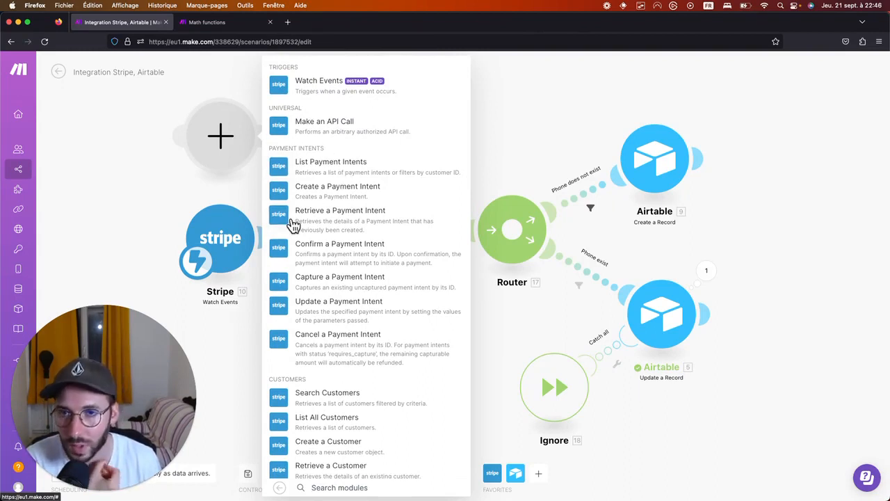
pyautogui.click(312, 86)
# Open the new Watch Events module's hook dropdown, then move to the Stripe payment links page.
pyautogui.click(345, 136)
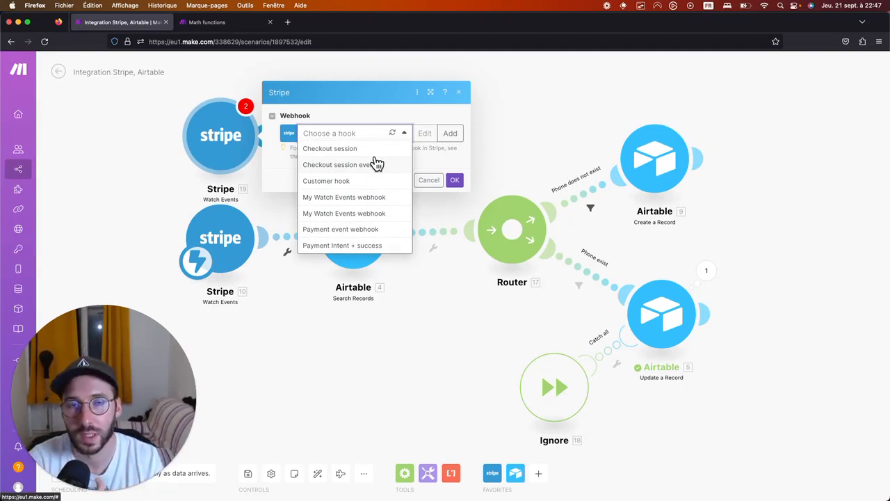
pyautogui.hotkey('ctrl', 'Right')
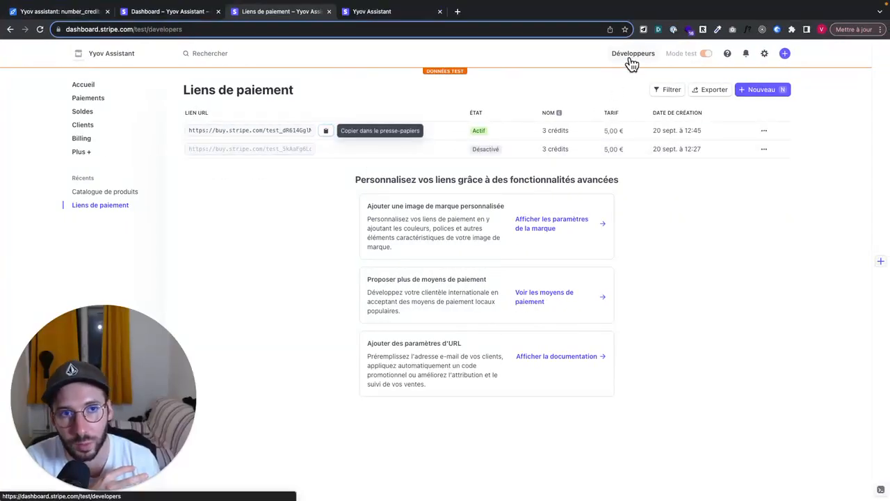
# Open Stripe's Développeurs > Webhooks list and compare its endpoints with Make.
pyautogui.click(629, 64)
pyautogui.click(267, 111)
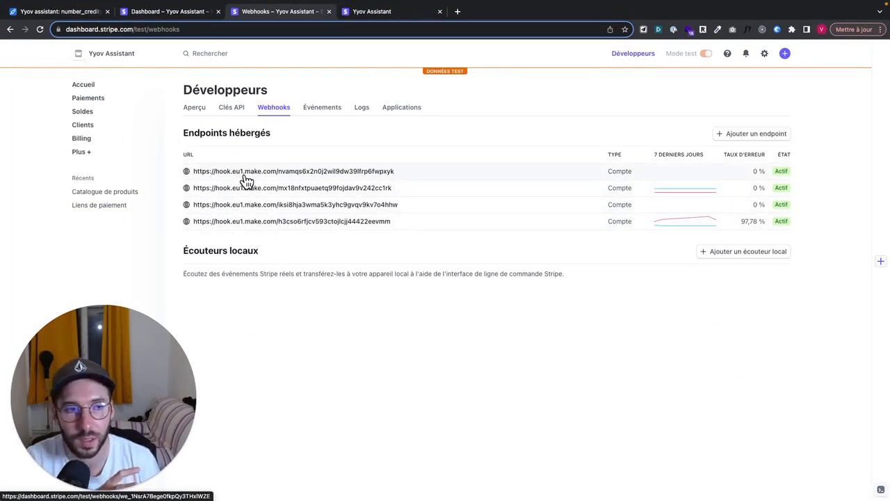
pyautogui.hotkey('ctrl', 'Left')
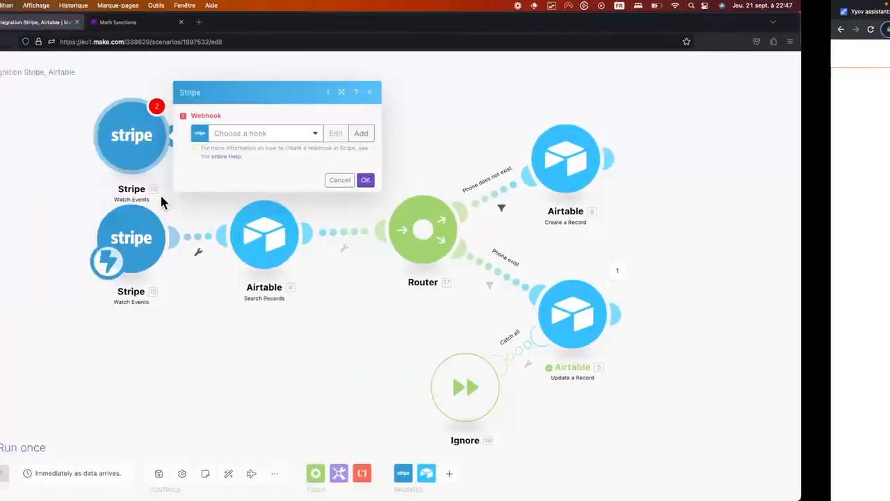
pyautogui.hotkey('ctrl', 'Right')
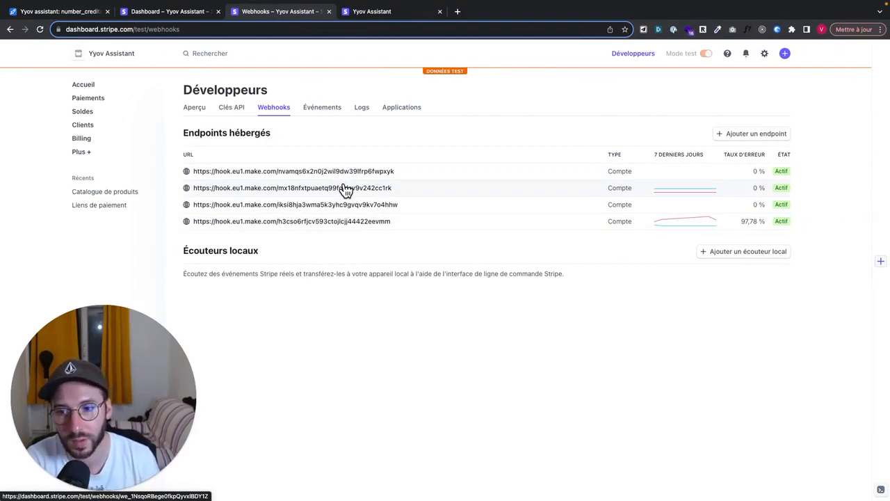
# Cycle through the Stripe, Airtable and checkout tabs, then return to Make's webhook settings.
pyautogui.click(170, 12)
pyautogui.click(67, 11)
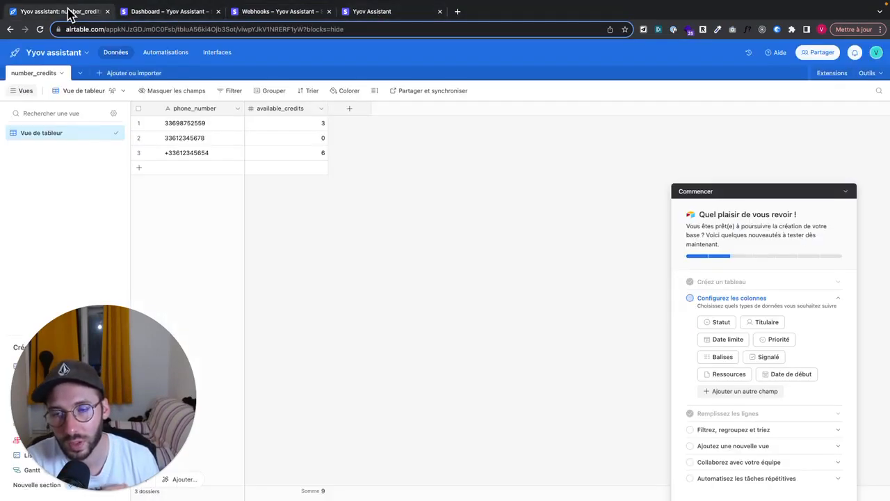
pyautogui.click(170, 13)
pyautogui.click(266, 14)
pyautogui.click(366, 16)
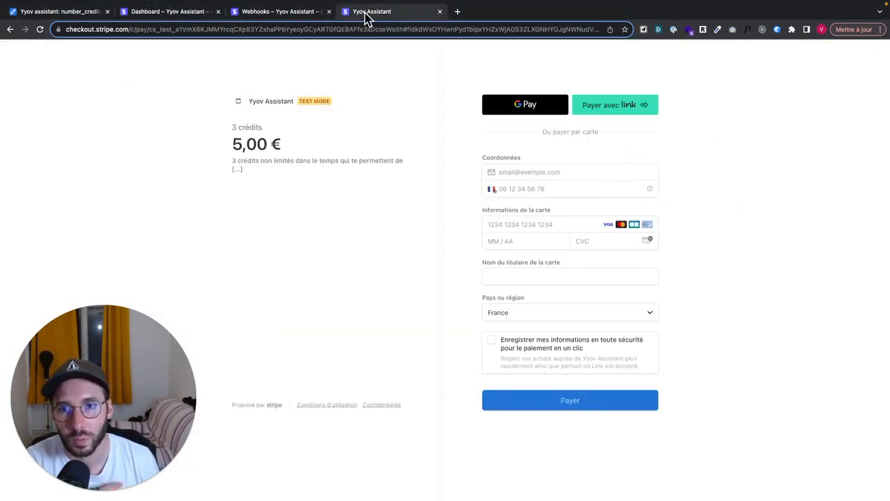
pyautogui.click(295, 13)
pyautogui.hotkey('ctrl', 'Left')
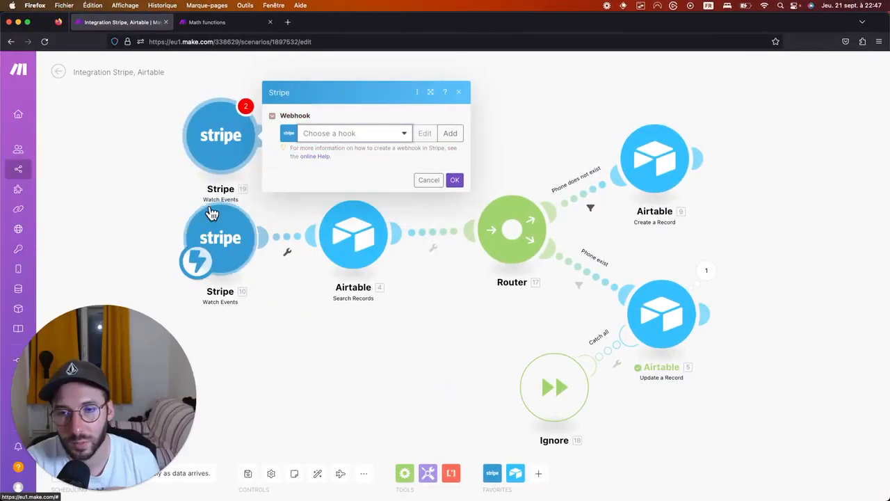
# Start a new webhook named 'checkout' and review the Stripe connections.
pyautogui.click(404, 133)
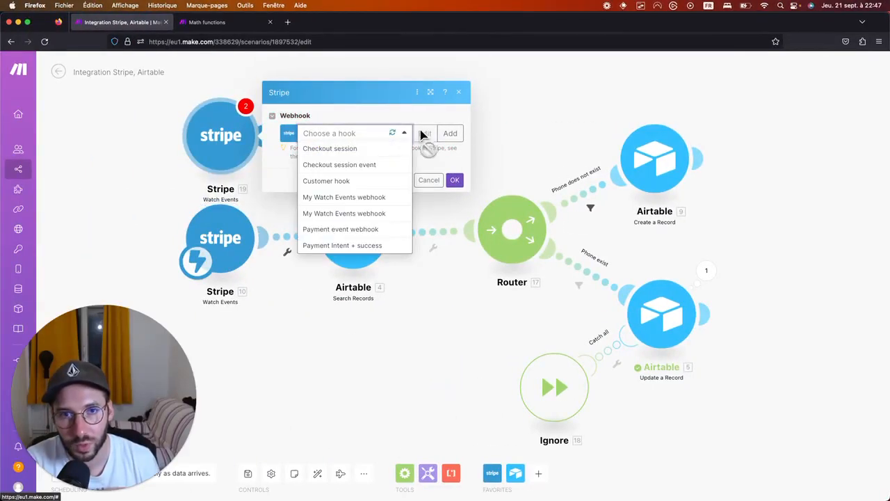
pyautogui.click(450, 133)
pyautogui.tripleClick(556, 108)
pyautogui.press('BackSpace')
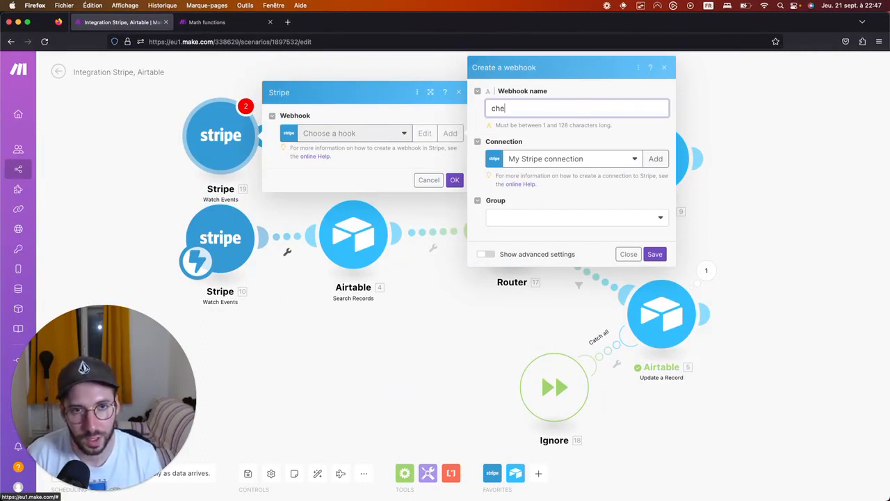
pyautogui.write('chek')
pyautogui.press('BackSpace')
pyautogui.write('ckout')
pyautogui.click(629, 162)
pyautogui.click(605, 182)
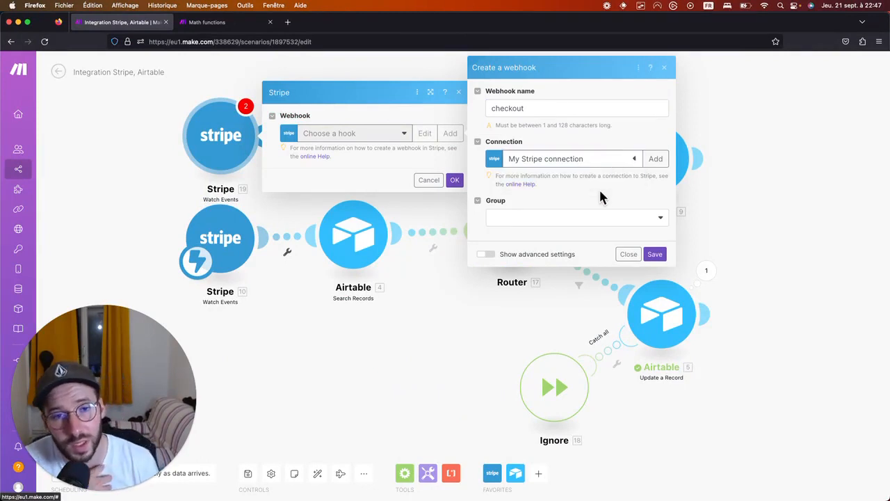
# Set the webhook's event group to Checkout, then discard the Create a webhook form.
pyautogui.click(588, 219)
pyautogui.scroll(-10, 560, 333)
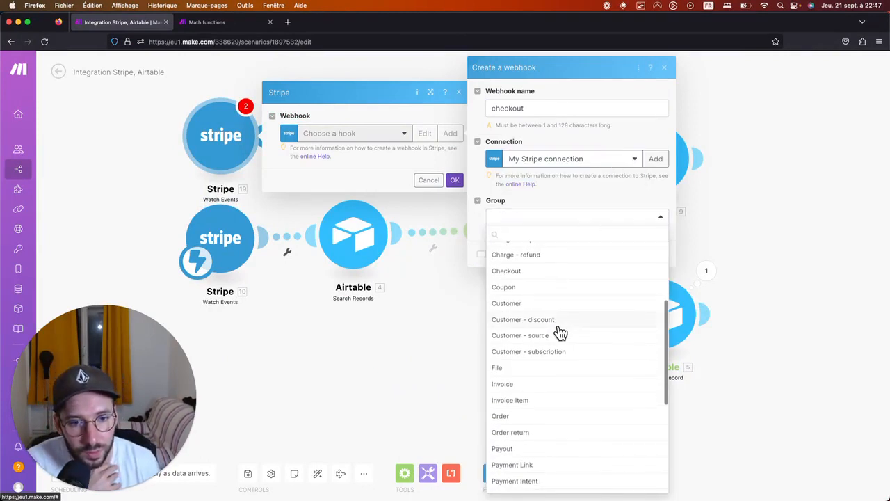
pyautogui.scroll(5, 560, 333)
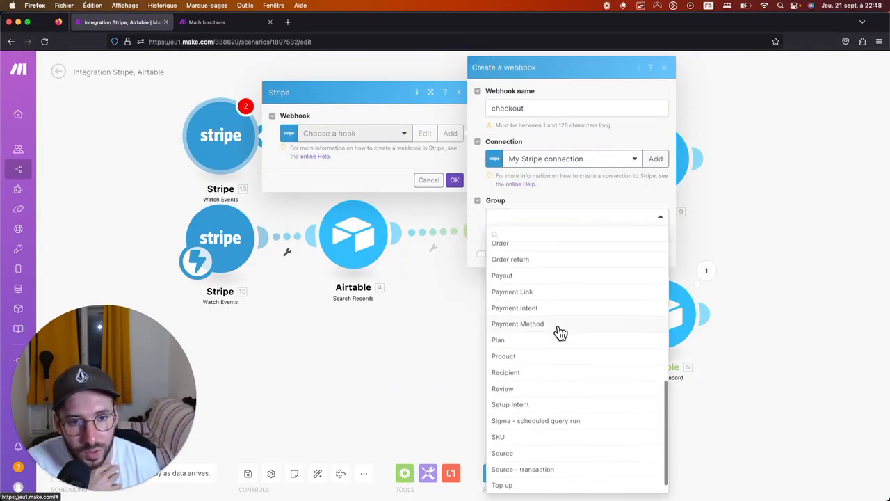
pyautogui.scroll(5, 560, 333)
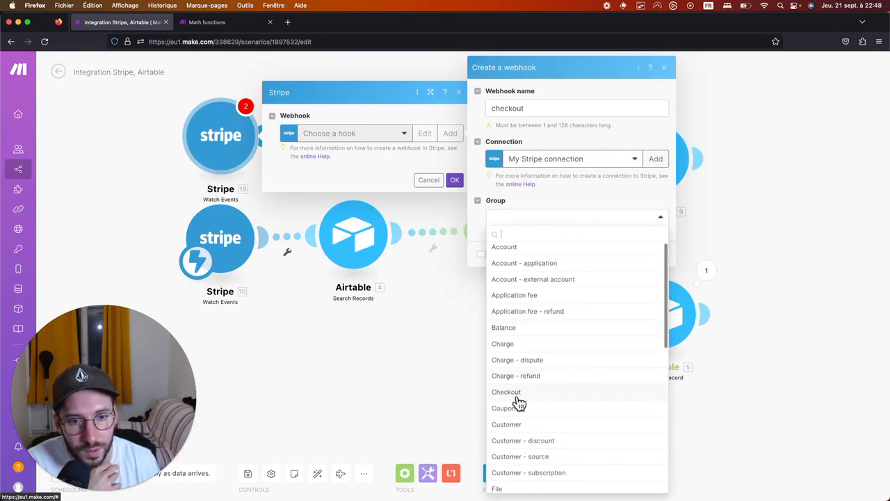
pyautogui.click(518, 394)
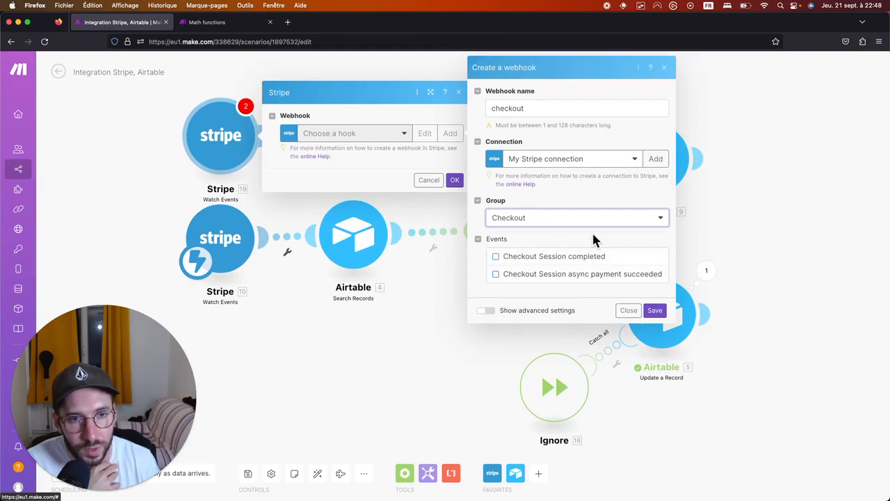
pyautogui.click(405, 134)
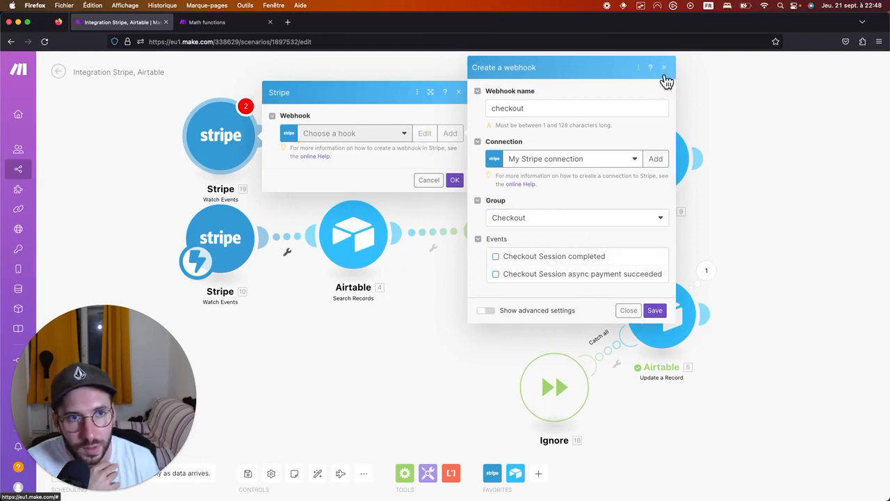
pyautogui.click(665, 71)
# Attach the existing 'Checkout session event' webhook and close the Stripe module settings.
pyautogui.click(388, 144)
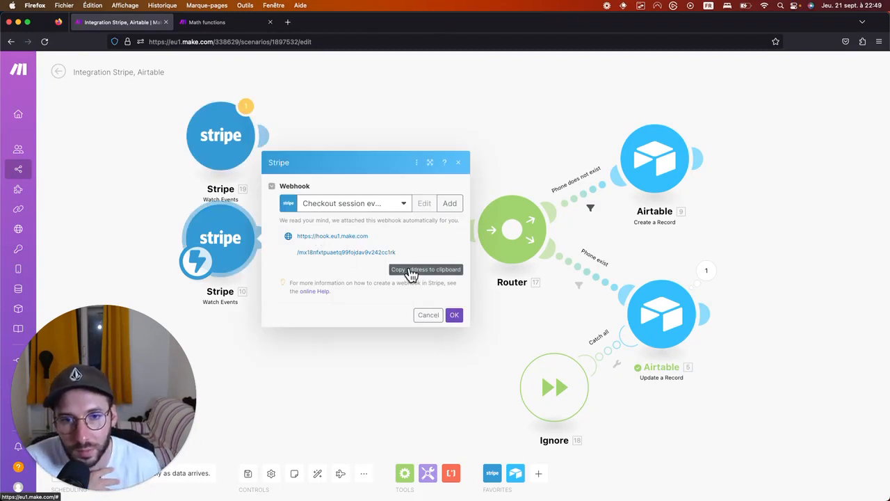
pyautogui.click(375, 206)
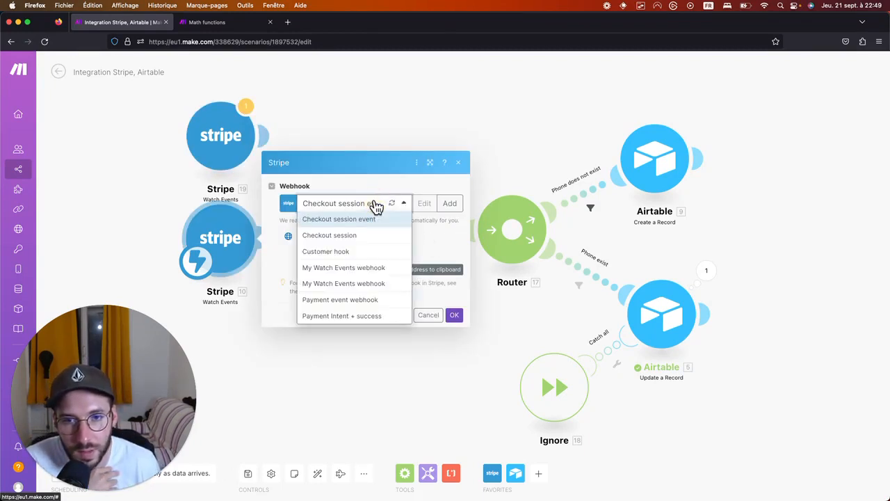
pyautogui.click(360, 87)
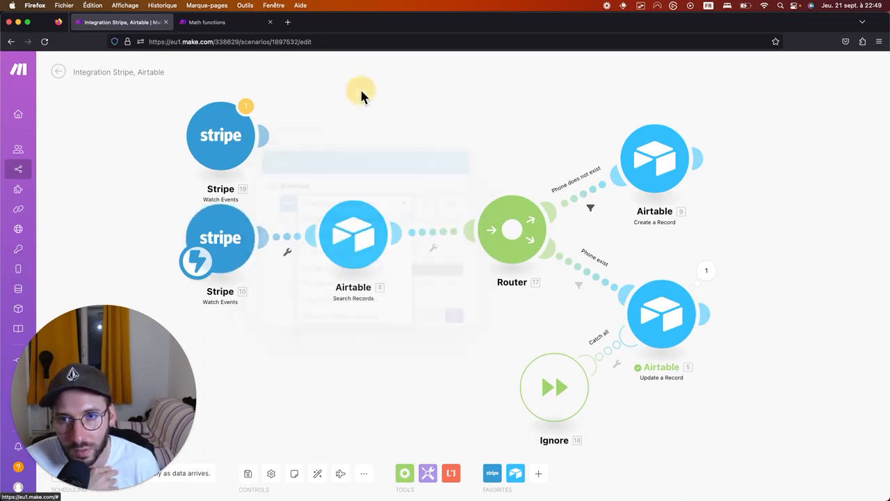
pyautogui.click(237, 126)
pyautogui.click(397, 123)
pyautogui.click(363, 147)
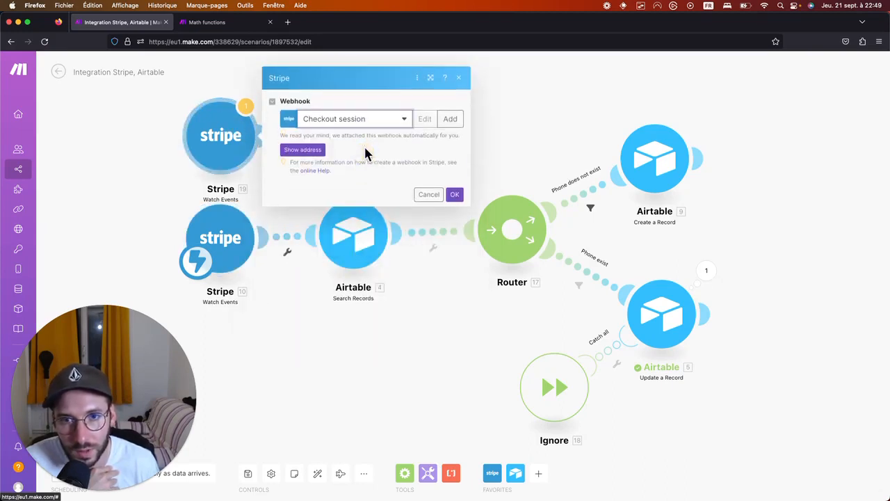
pyautogui.click(411, 124)
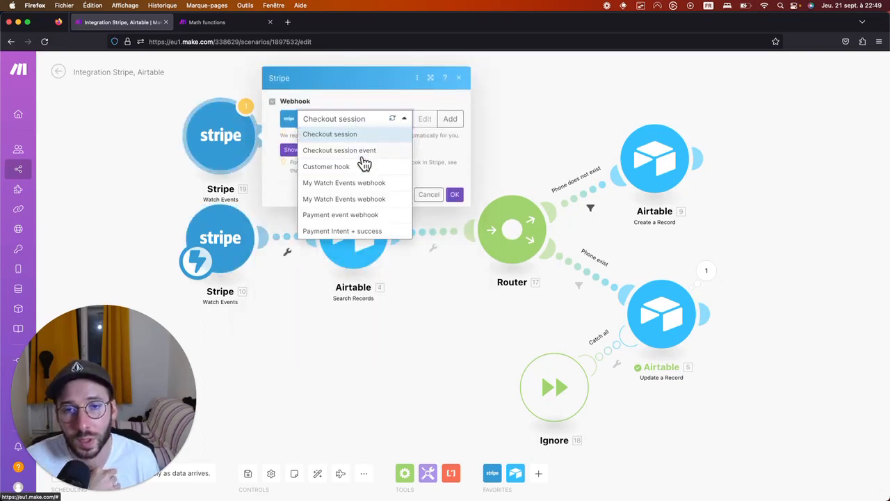
pyautogui.click(459, 79)
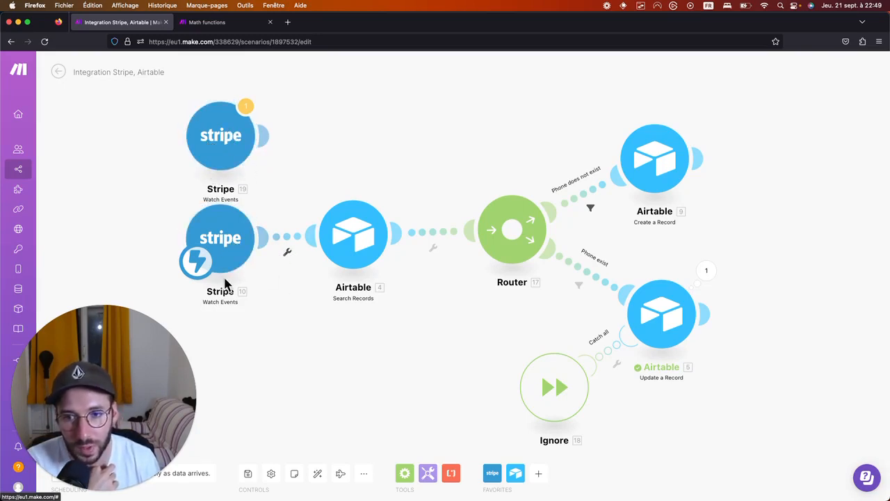
pyautogui.click(354, 237)
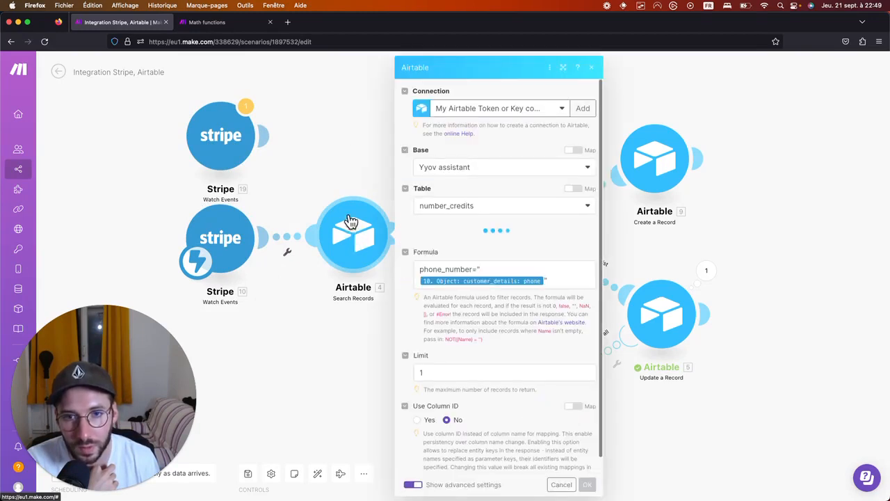
pyautogui.rightClick(352, 129)
pyautogui.click(379, 137)
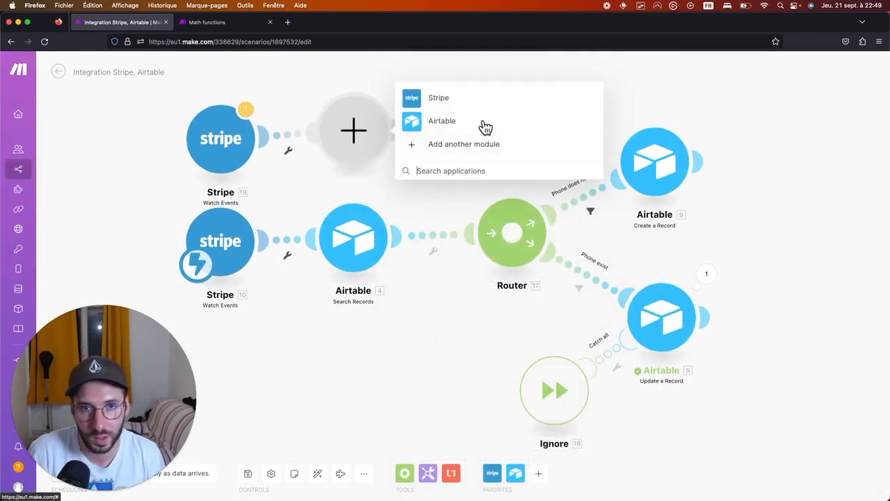
pyautogui.click(453, 170)
pyautogui.write('airtable')
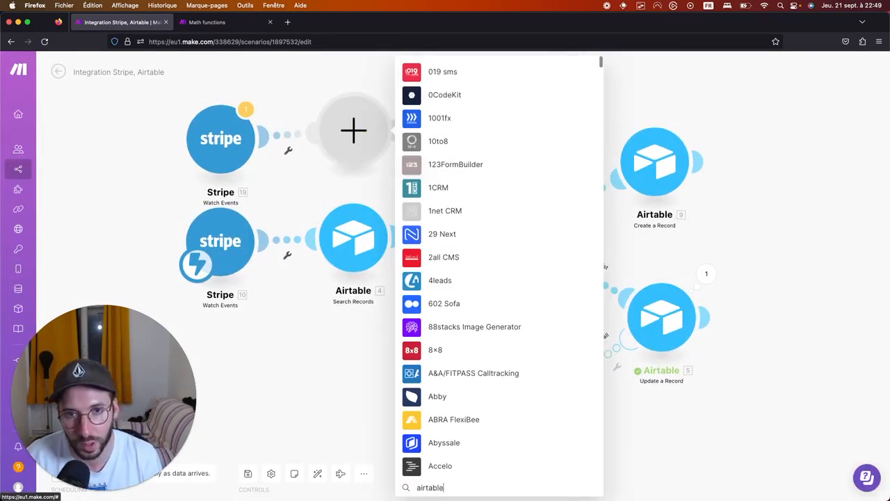
pyautogui.click(447, 113)
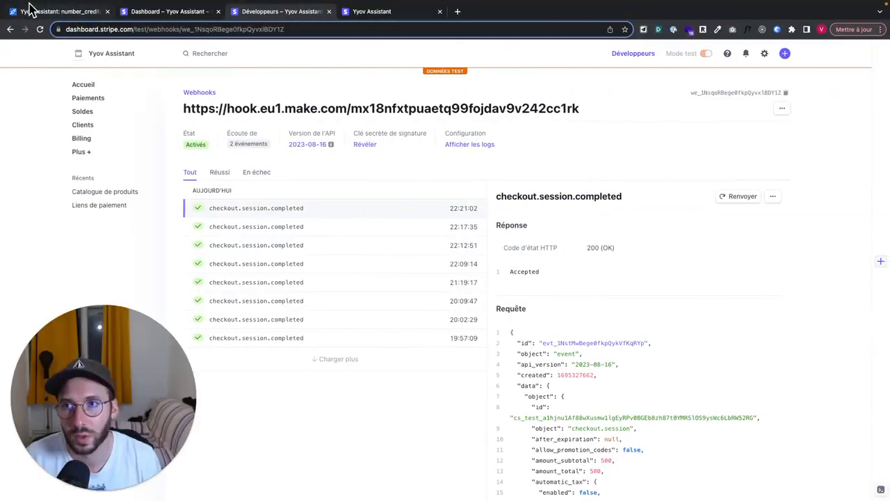
pyautogui.click(31, 10)
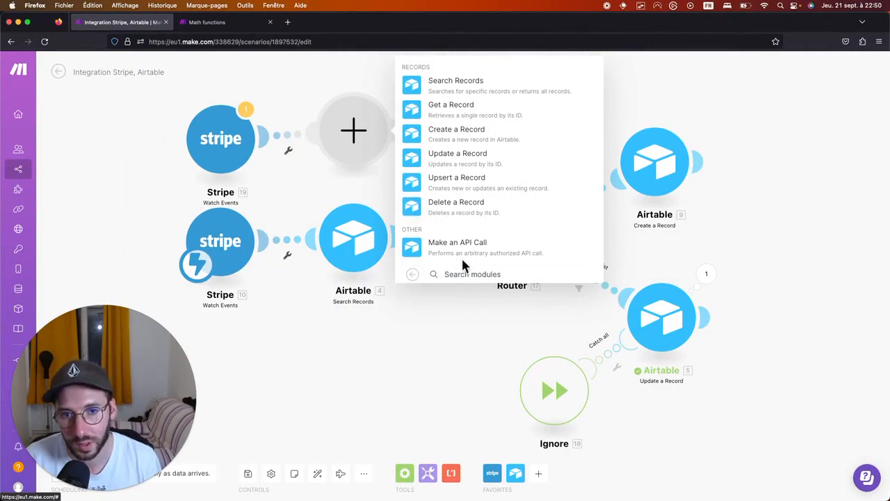
pyautogui.click(419, 344)
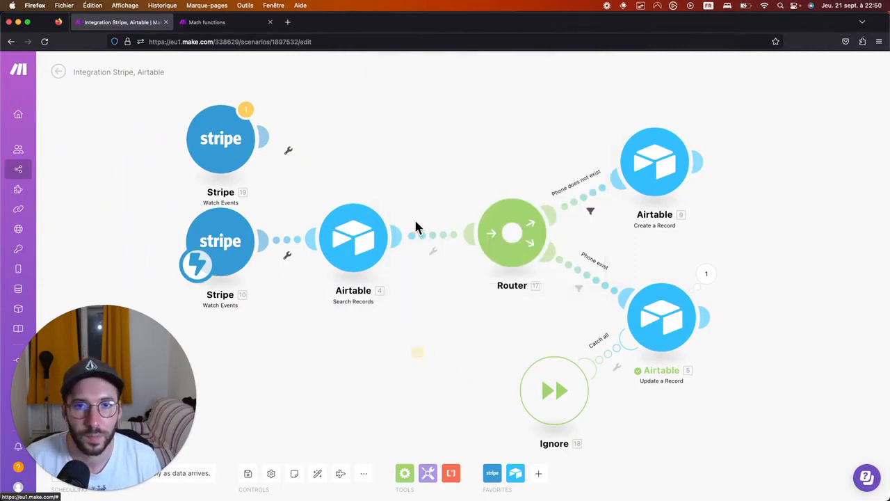
# In Airtable Search Records, add a closing quote at the end of the Formula.
pyautogui.click(347, 238)
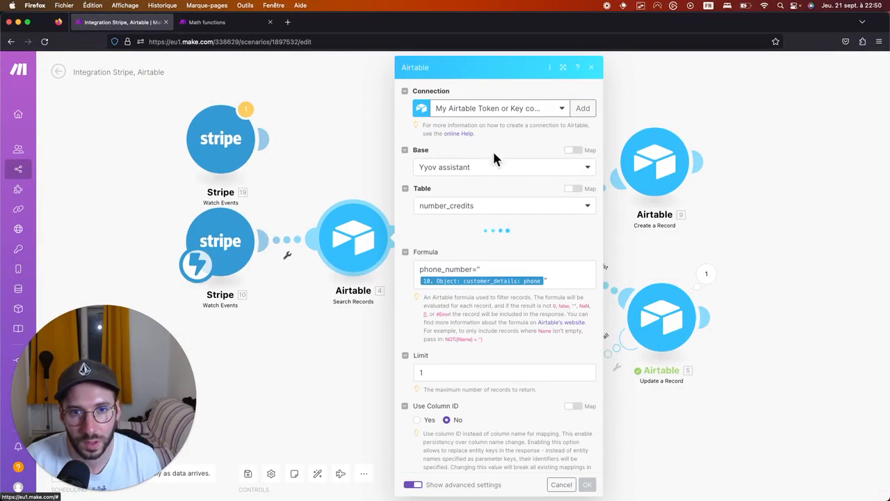
pyautogui.scroll(-3, 466, 254)
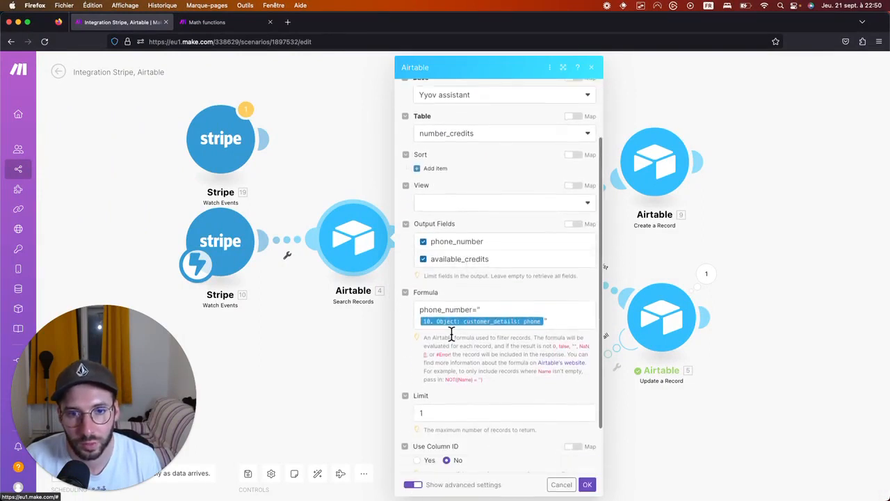
pyautogui.scroll(-2, 451, 335)
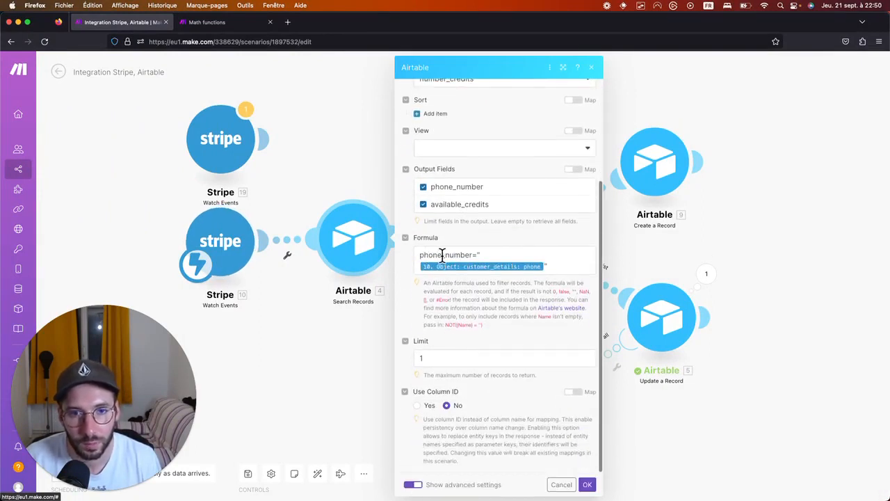
pyautogui.click(552, 265)
pyautogui.write('"')
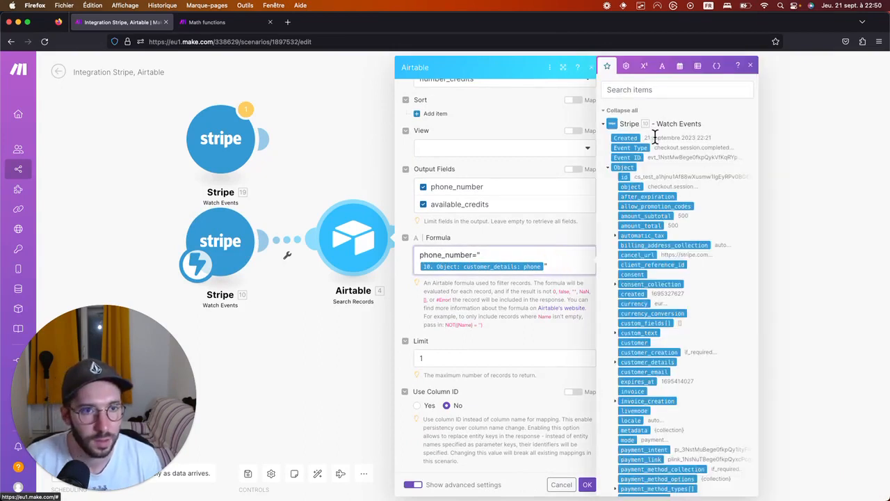
# Map the customer_details phone into the phone_number= formula, remove the duplicate, and close the settings.
pyautogui.scroll(-2, 640, 229)
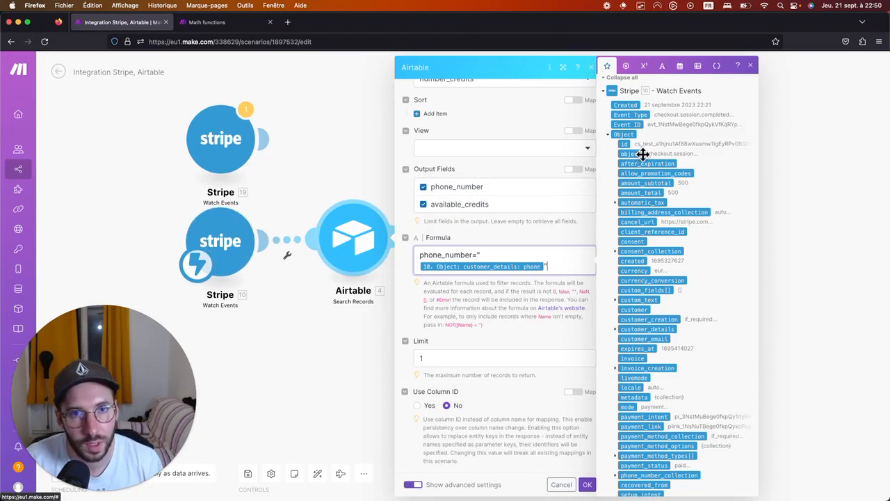
pyautogui.scroll(-3, 657, 250)
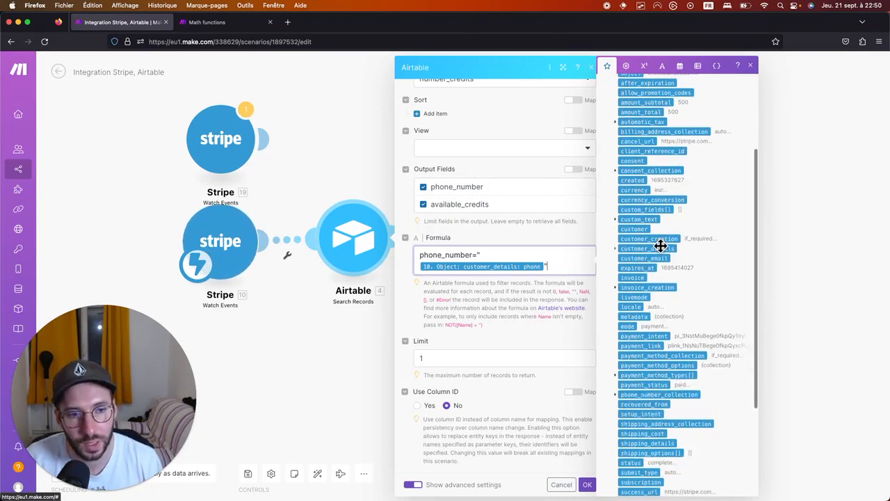
pyautogui.scroll(3, 656, 299)
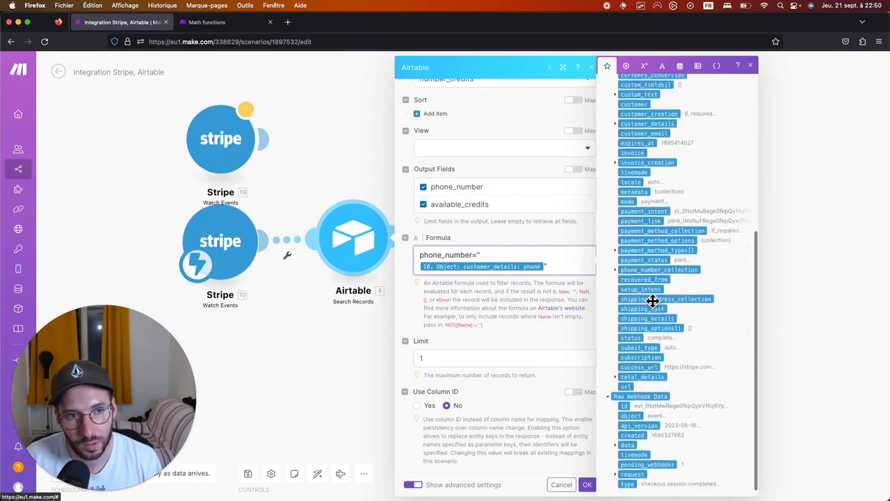
pyautogui.scroll(2, 673, 274)
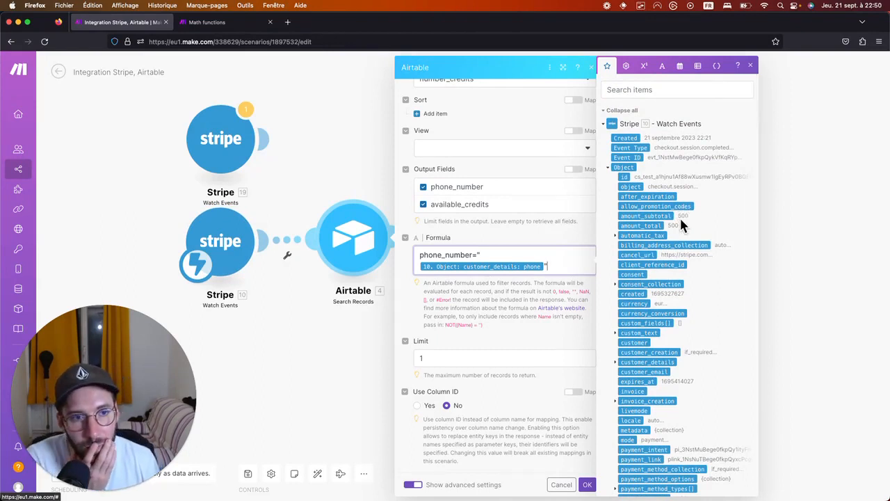
pyautogui.scroll(-5, 659, 322)
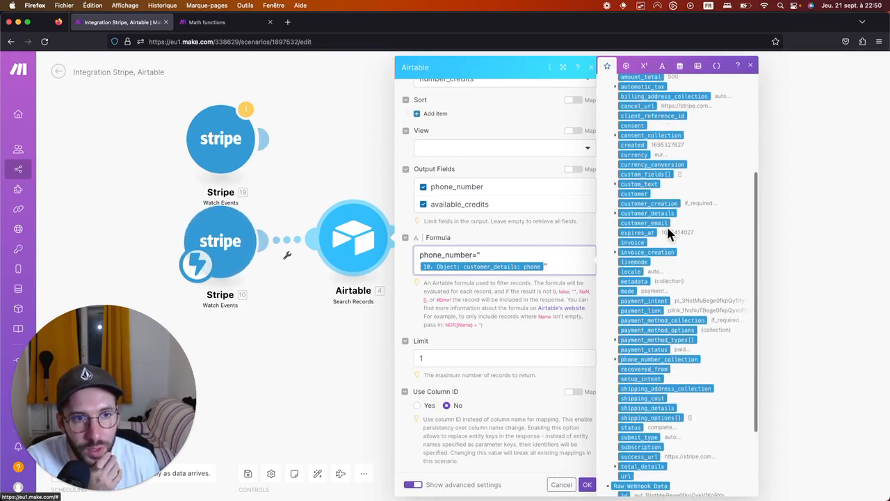
pyautogui.click(615, 214)
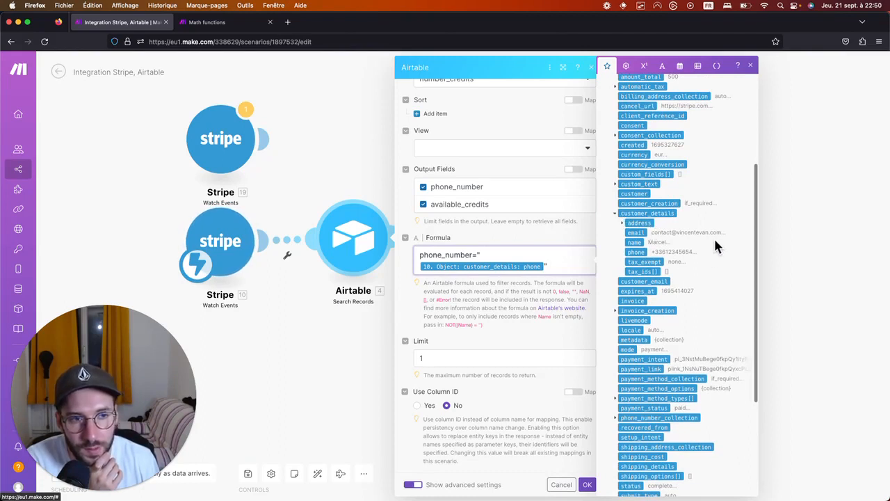
pyautogui.click(635, 252)
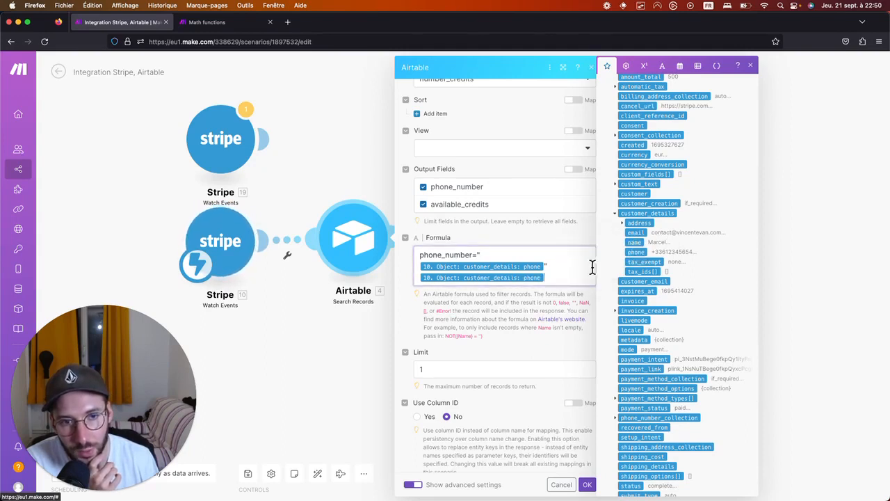
pyautogui.press('BackSpace')
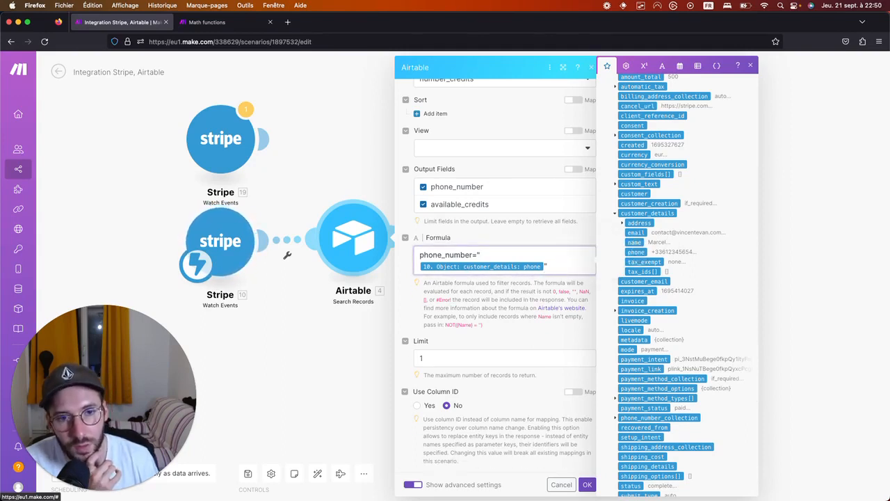
pyautogui.moveTo(477, 256); pyautogui.dragTo(497, 263)
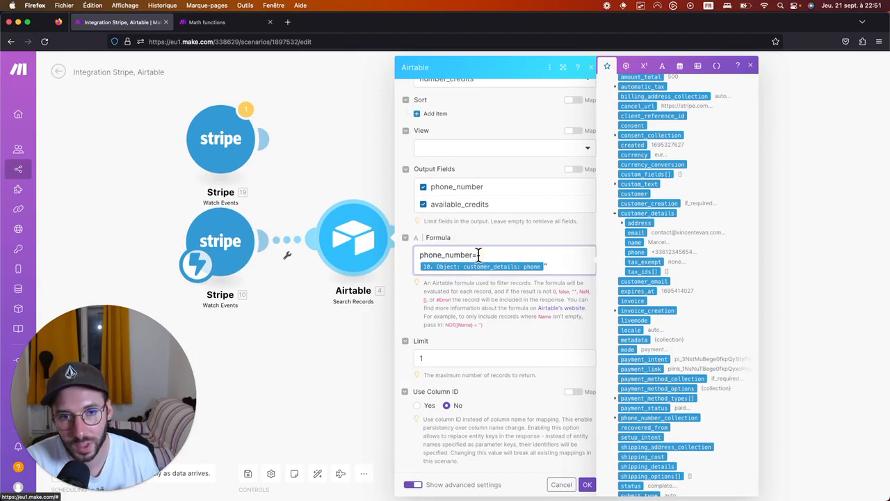
pyautogui.click(750, 65)
pyautogui.click(373, 353)
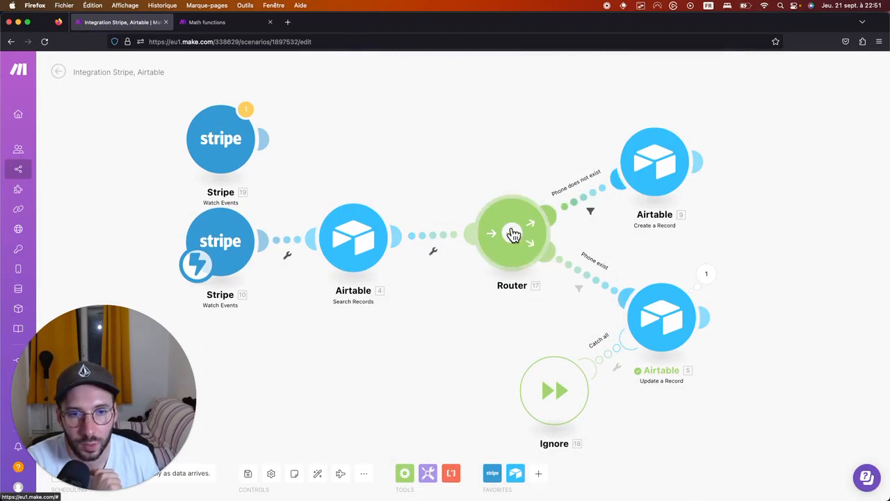
# Shift the Router left and discard a trial empty Flow Control module.
pyautogui.moveTo(515, 213); pyautogui.dragTo(489, 217)
pyautogui.rightClick(472, 121)
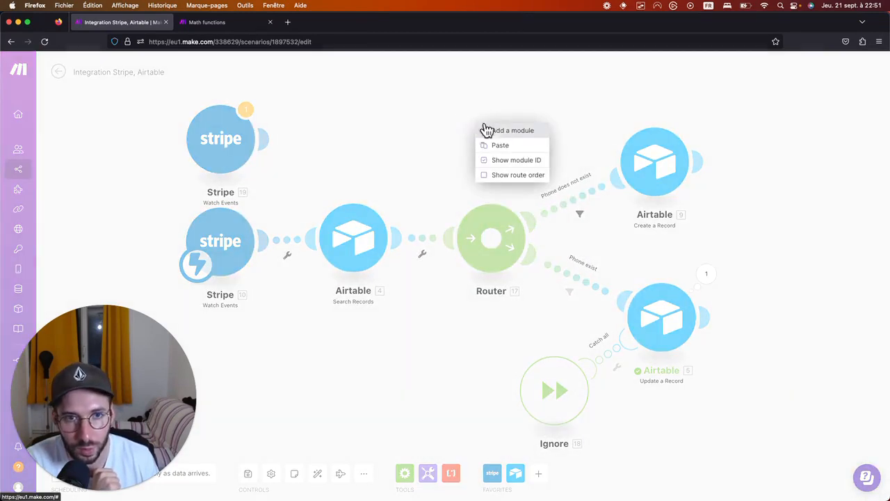
pyautogui.click(503, 132)
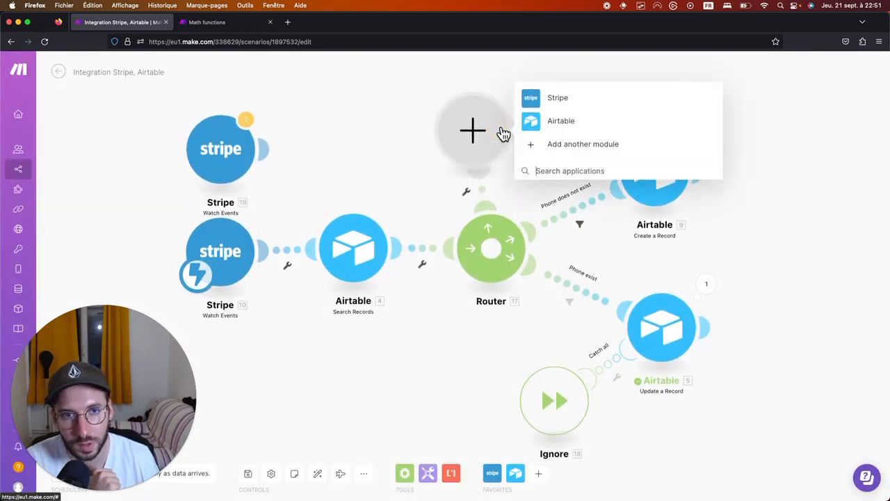
pyautogui.write('router')
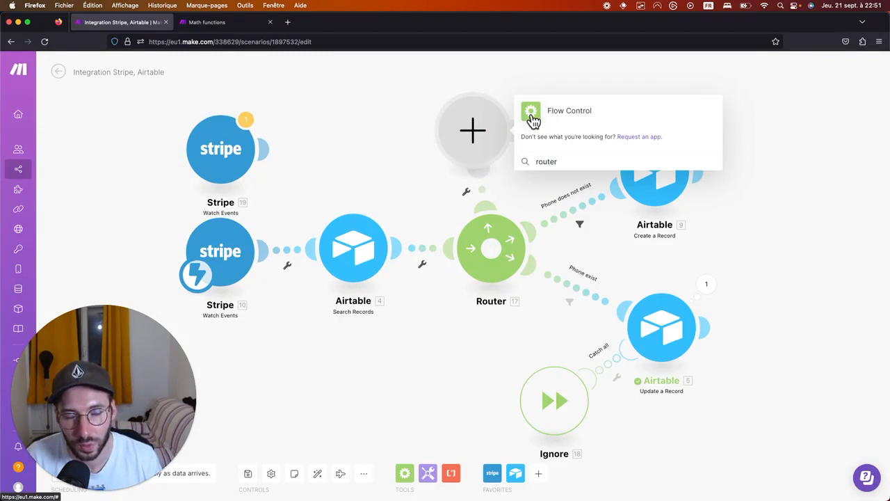
pyautogui.click(532, 114)
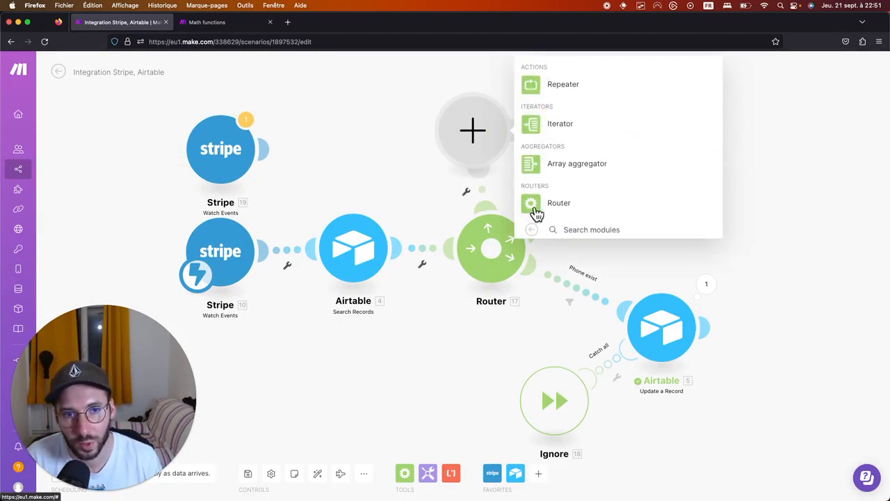
pyautogui.click(391, 164)
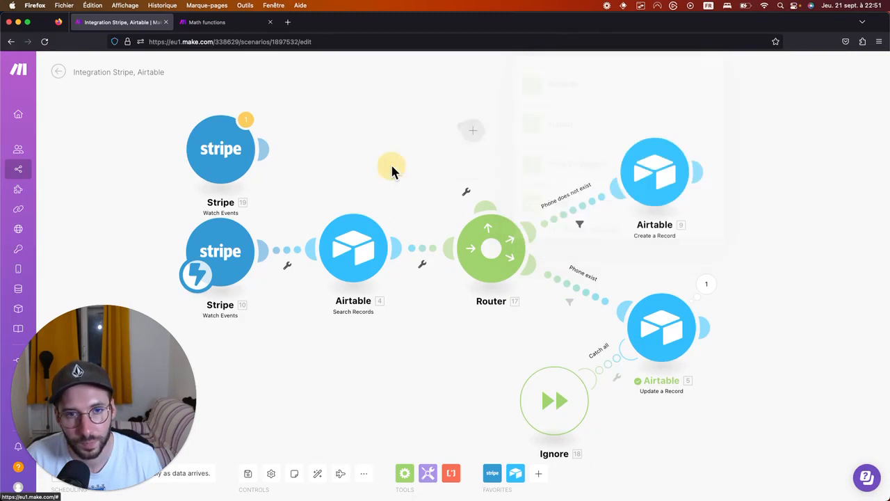
# Delete the extra Router route's empty module, spread out the Update and Create a Record modules, and open the Phone does not exist filter.
pyautogui.click(490, 250)
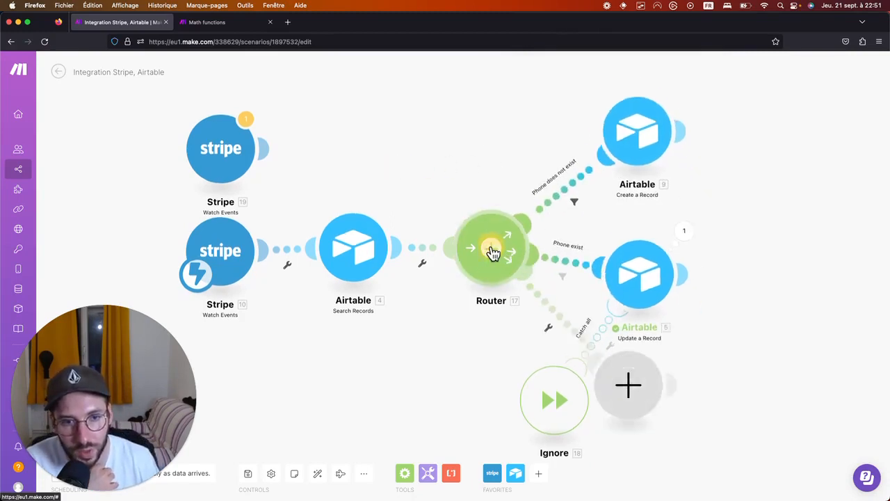
pyautogui.rightClick(630, 395)
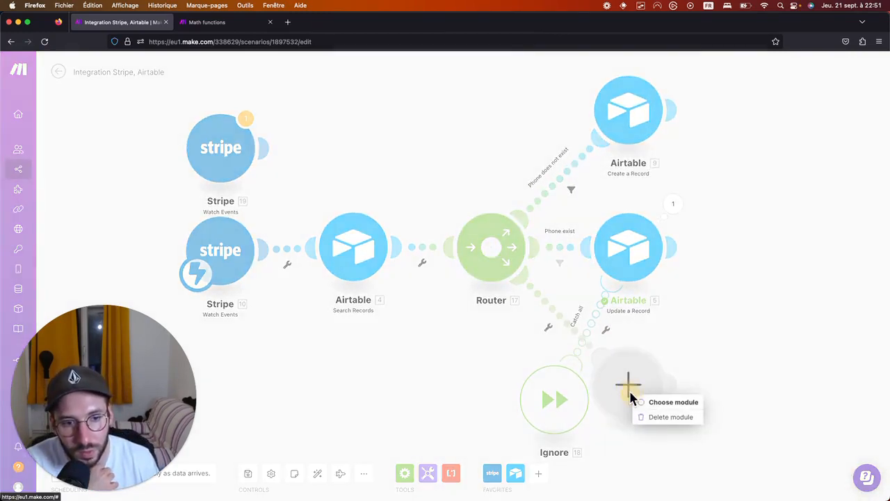
pyautogui.click(665, 418)
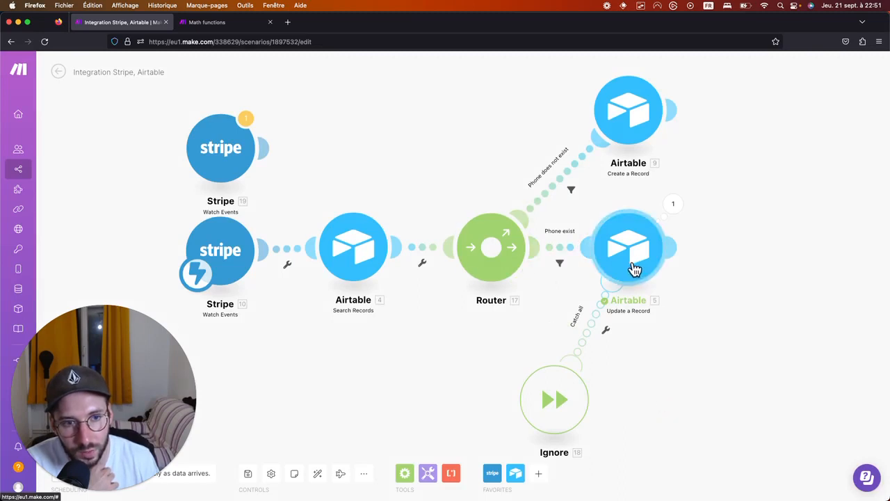
pyautogui.moveTo(631, 253); pyautogui.dragTo(691, 272)
pyautogui.moveTo(629, 106); pyautogui.dragTo(672, 144)
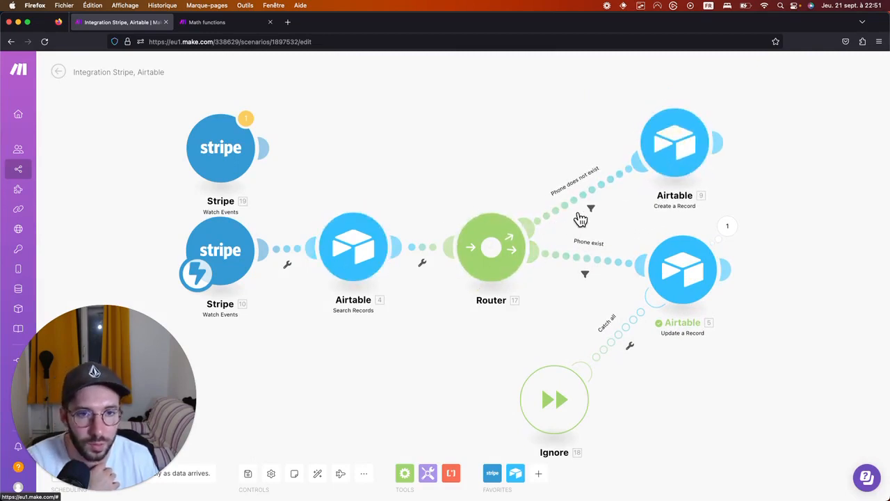
pyautogui.click(590, 210)
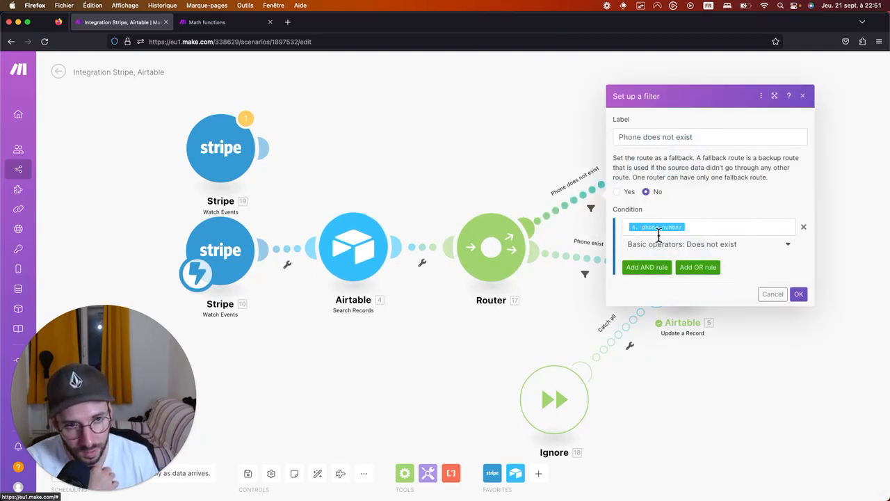
pyautogui.click(695, 227)
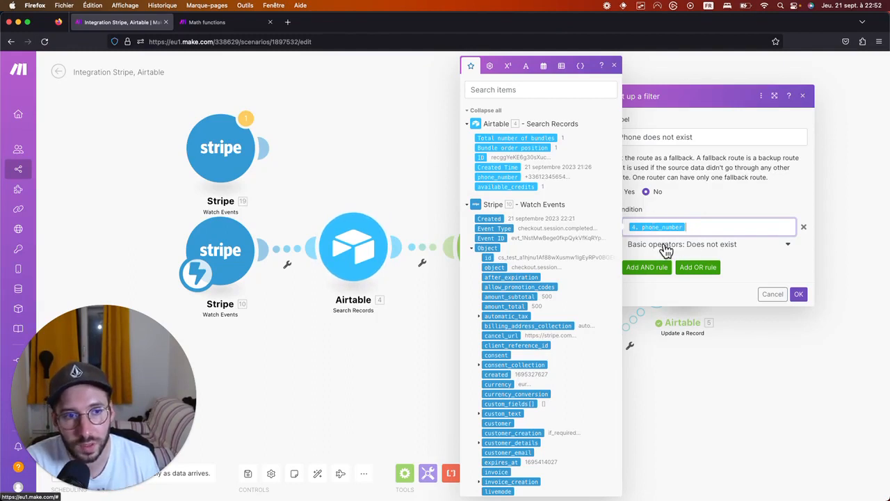
pyautogui.click(802, 95)
pyautogui.click(678, 151)
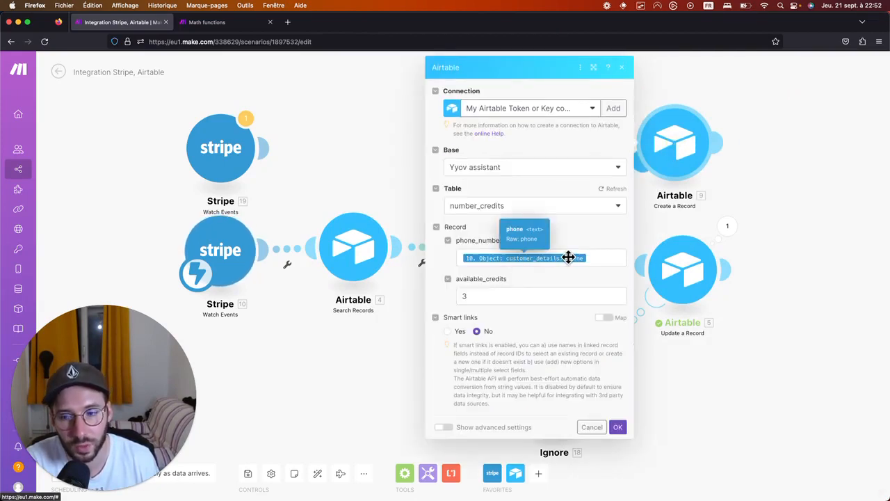
pyautogui.click(477, 298)
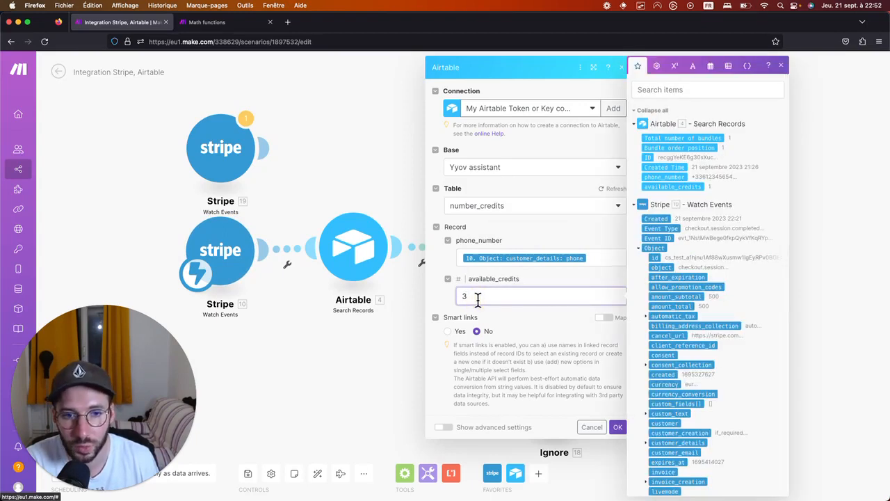
pyautogui.click(621, 67)
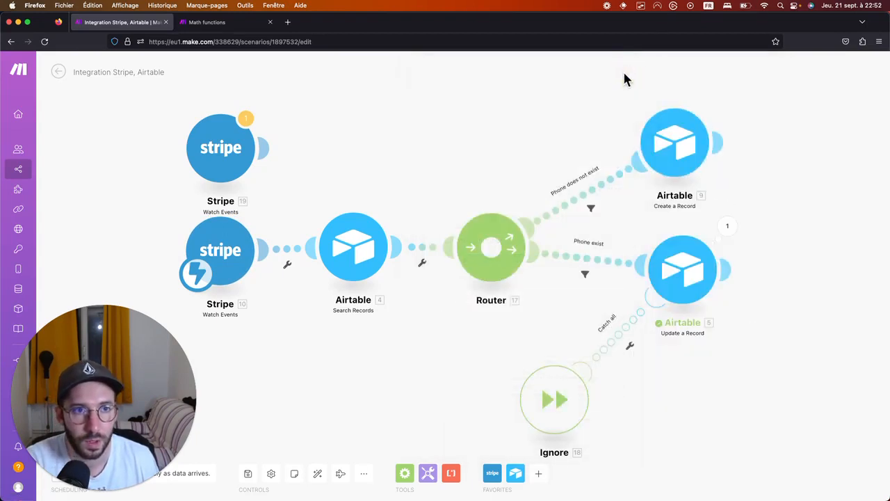
# Check the Phone exist filter (4. phone_number exists), then open the top Stripe Watch Events module's options.
pyautogui.click(585, 275)
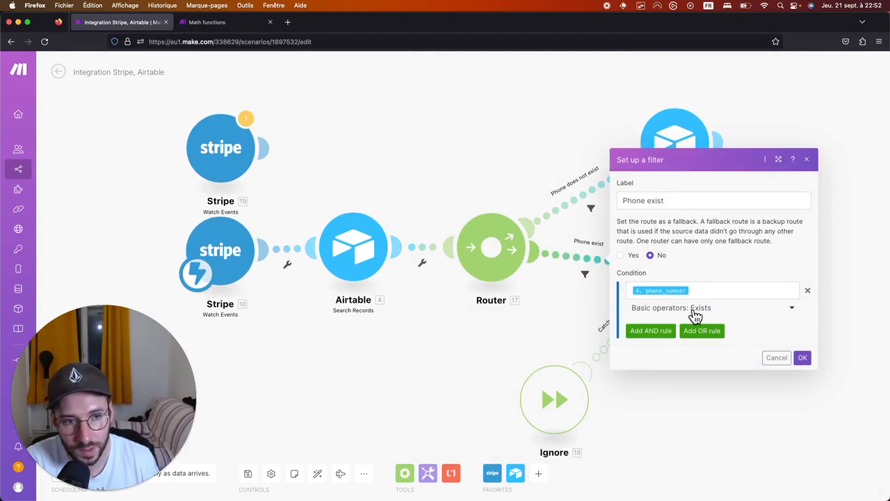
pyautogui.click(807, 159)
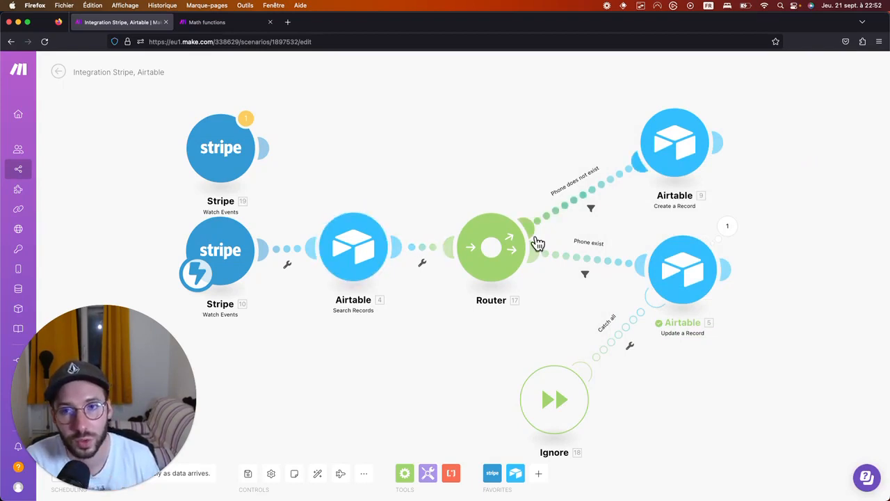
pyautogui.rightClick(217, 156)
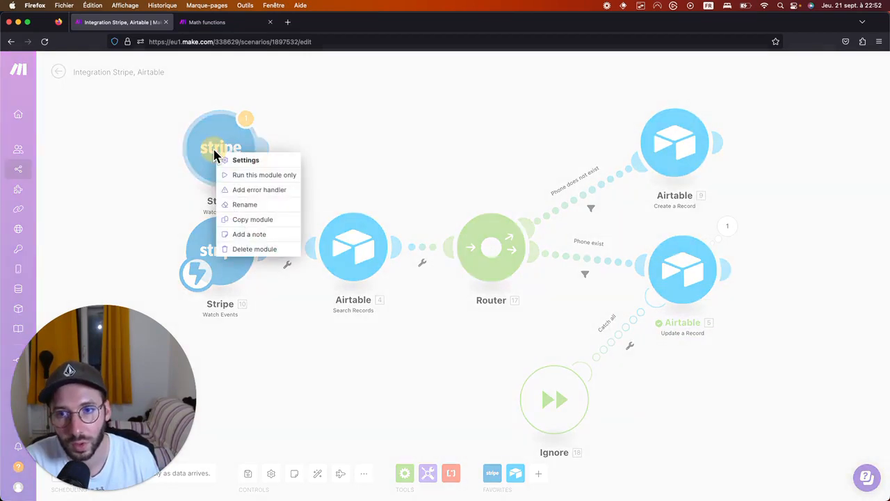
# Delete the spare Stripe trigger and start editing Update a Record's available_credits formula.
pyautogui.click(243, 248)
pyautogui.click(678, 275)
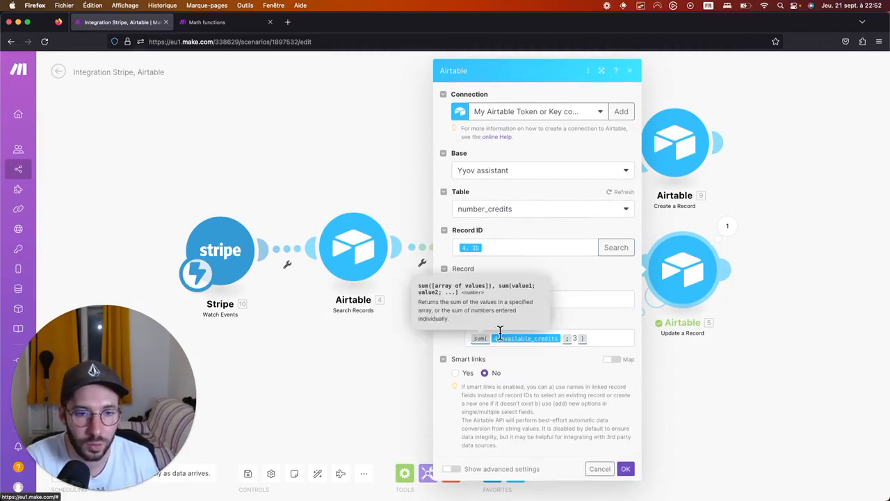
pyautogui.click(610, 338)
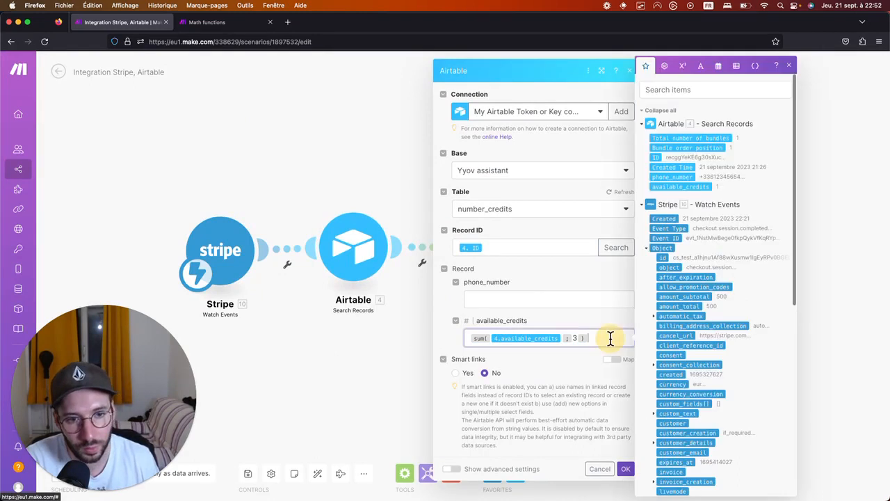
pyautogui.click(682, 68)
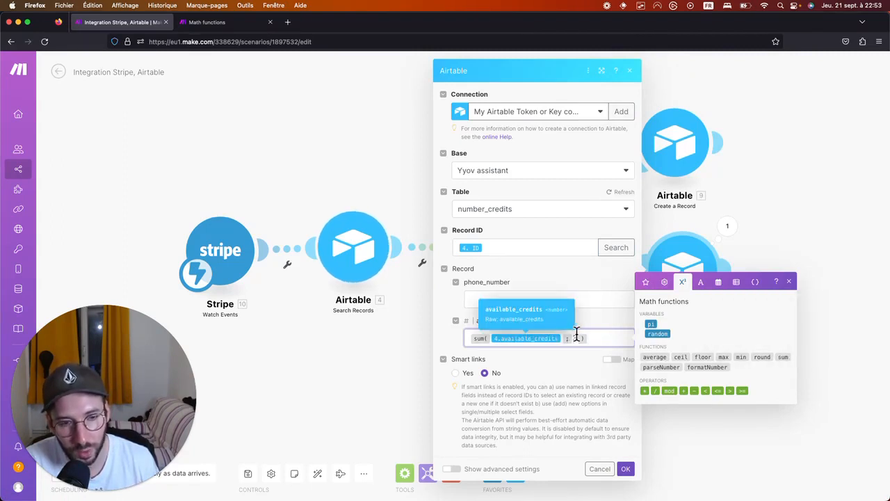
pyautogui.click(788, 282)
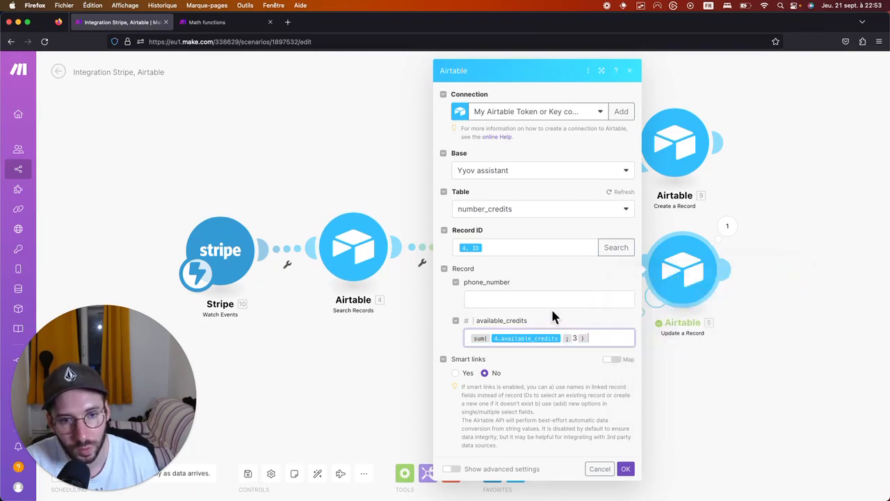
pyautogui.click(520, 340)
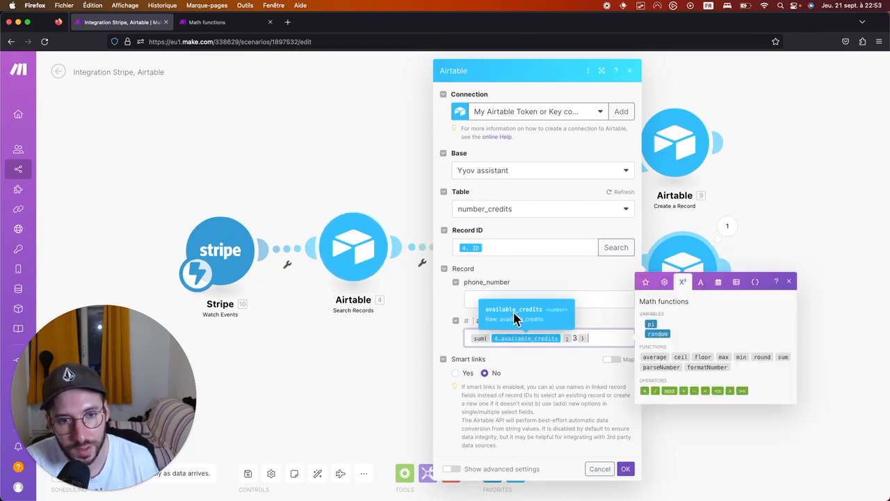
# Set available_credits to sum(4.available_credits; 3) and save the Update a Record settings.
pyautogui.click(574, 338)
pyautogui.write('3')
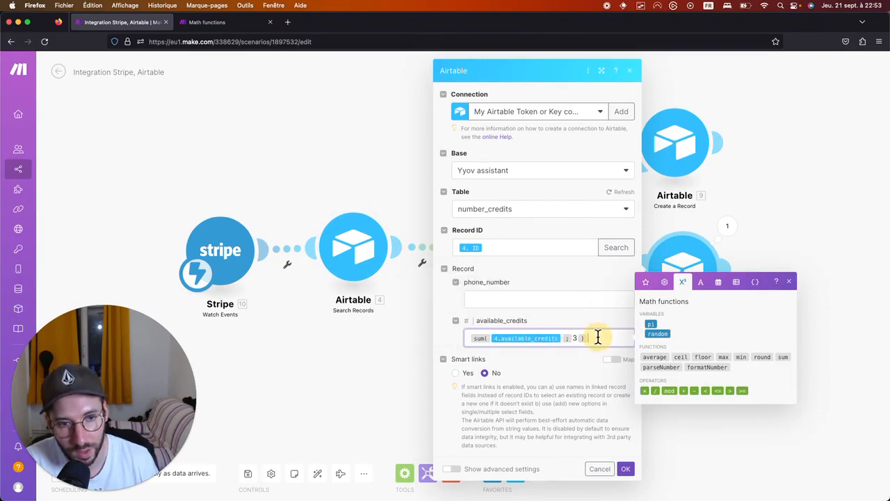
pyautogui.click(645, 282)
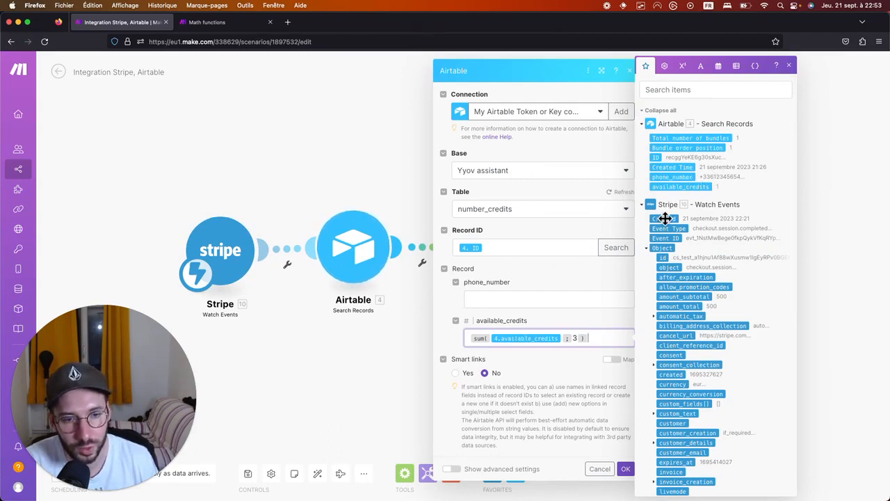
pyautogui.click(574, 336)
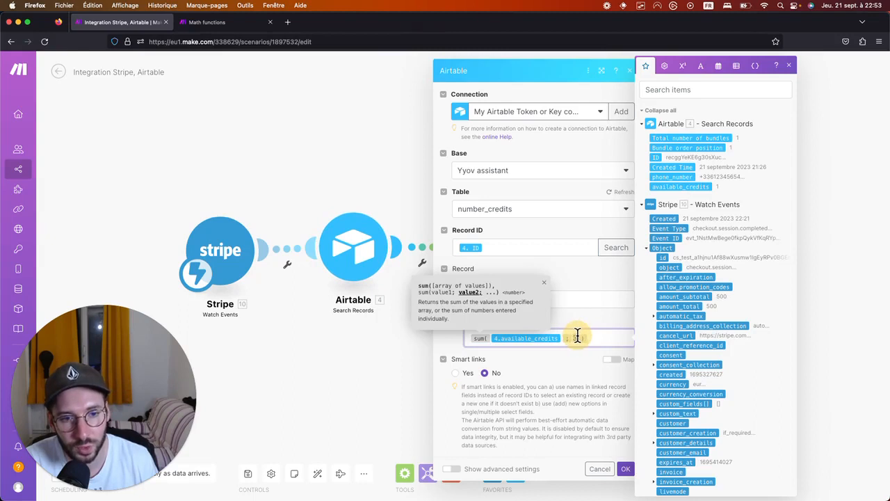
pyautogui.click(598, 336)
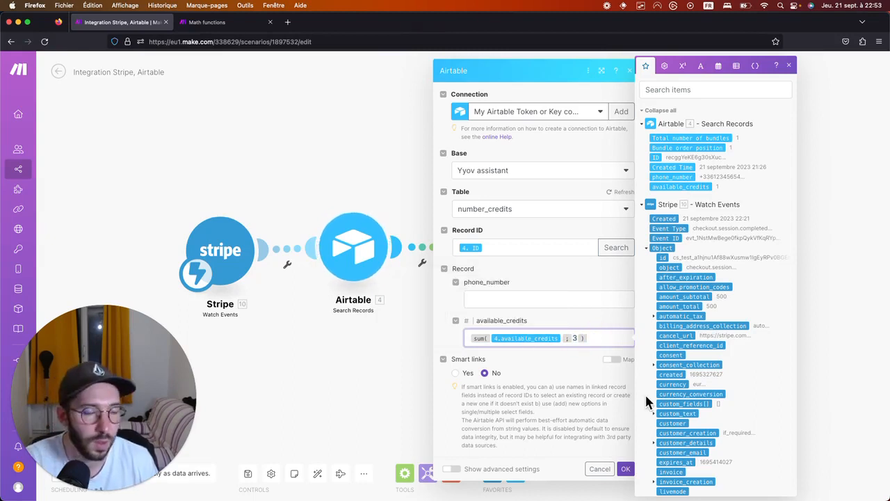
pyautogui.click(625, 468)
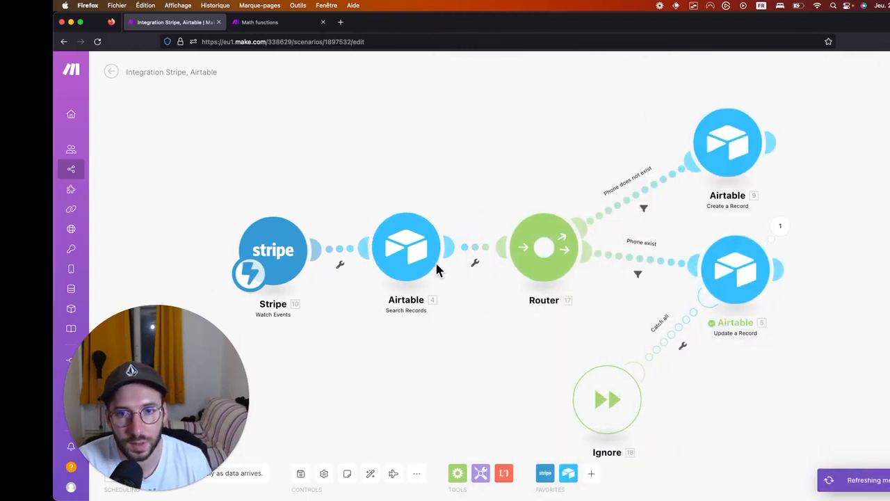
# Enter the customer's e-mail address on the Stripe test checkout form.
pyautogui.hotkey('ctrl', 'Right')
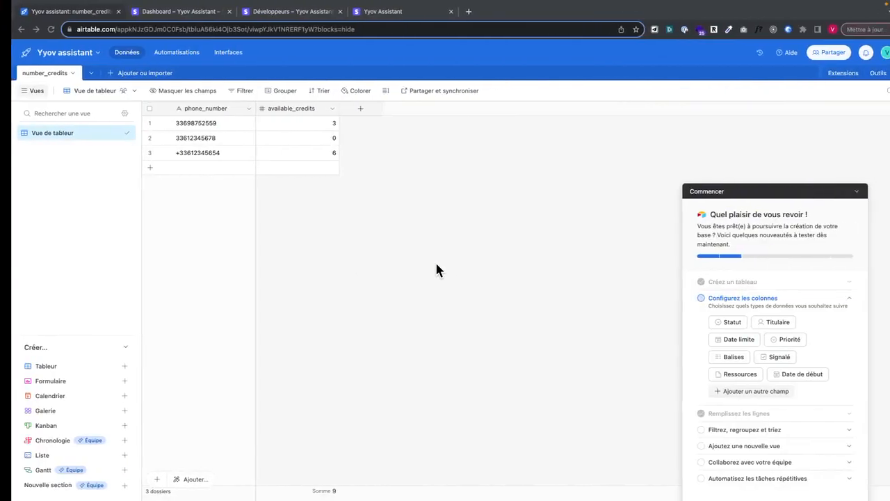
pyautogui.click(358, 12)
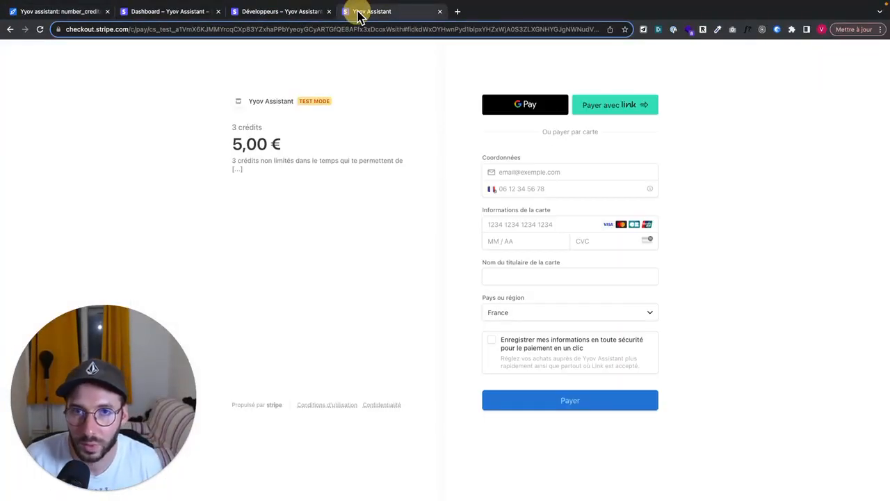
pyautogui.click(513, 173)
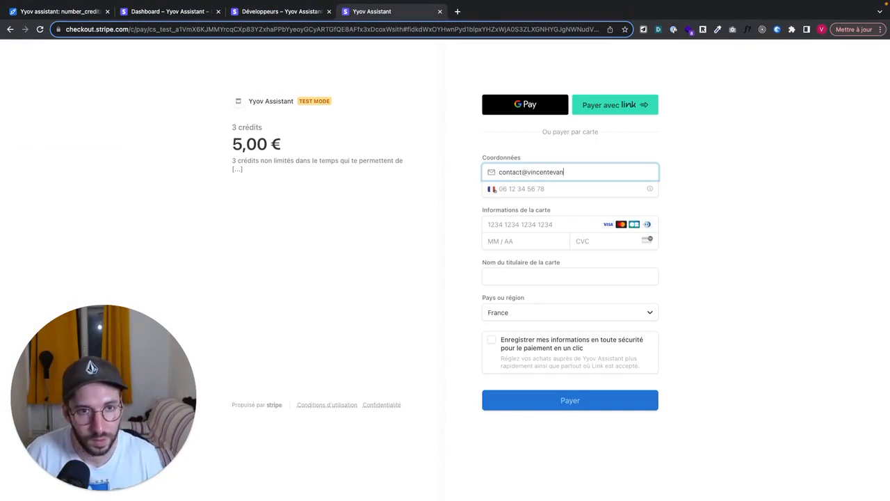
pyautogui.press('Tab')
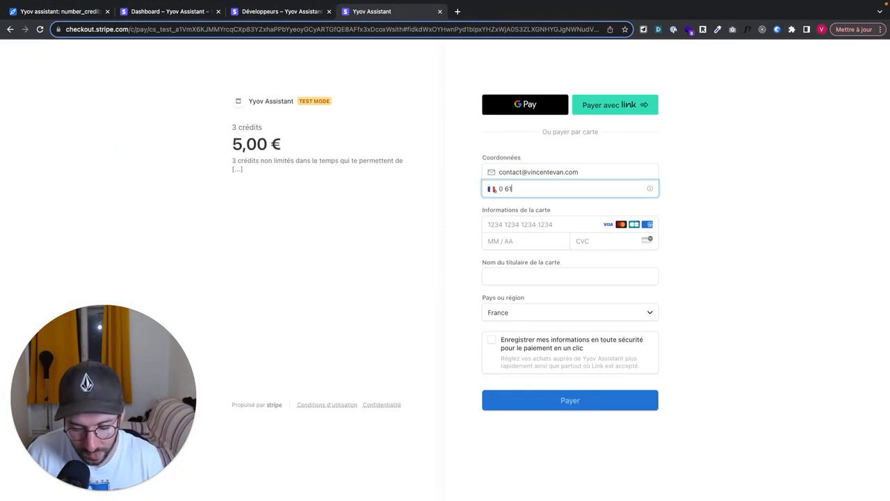
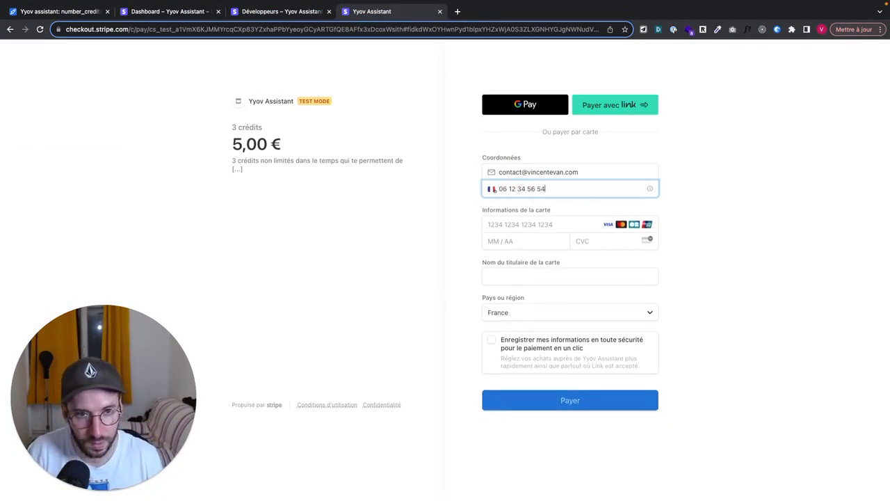
# Fill in the customer's phone number, then view the Airtable number_credits table.
pyautogui.tripleClick(532, 188)
pyautogui.click(47, 11)
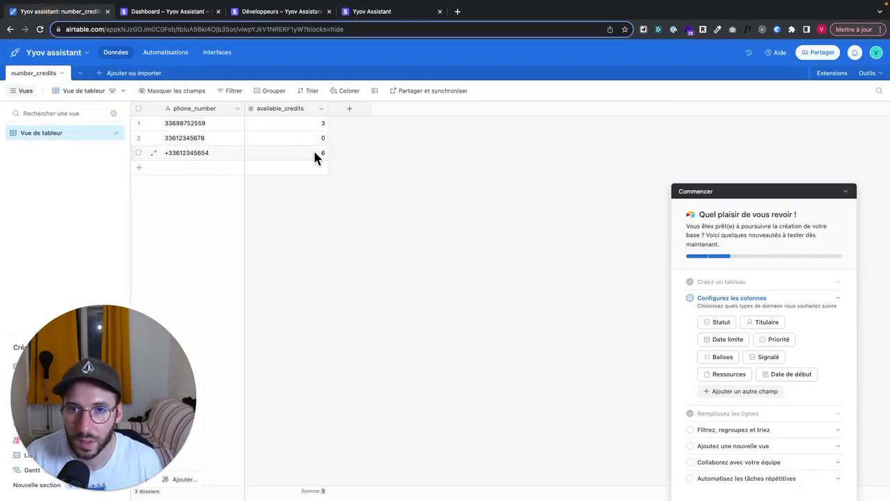
# Glance at the webhook delivery log, then start entering the 4242 test card number.
pyautogui.click(264, 11)
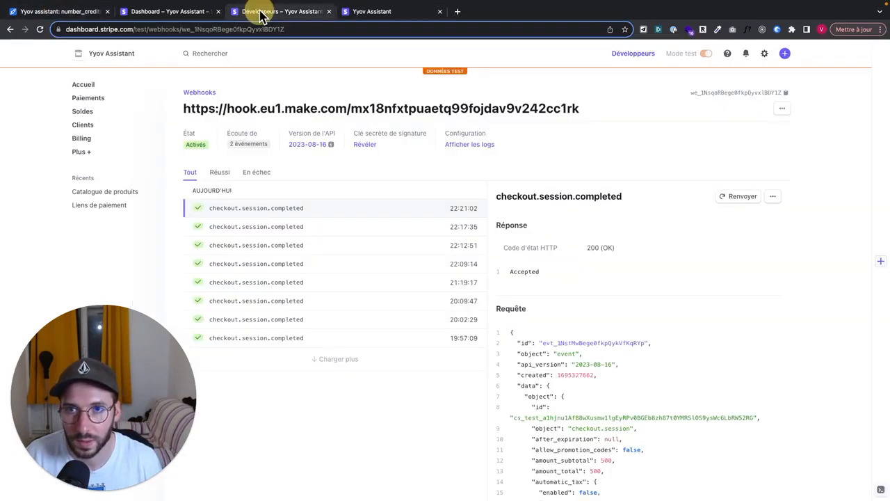
pyautogui.click(375, 12)
pyautogui.click(504, 223)
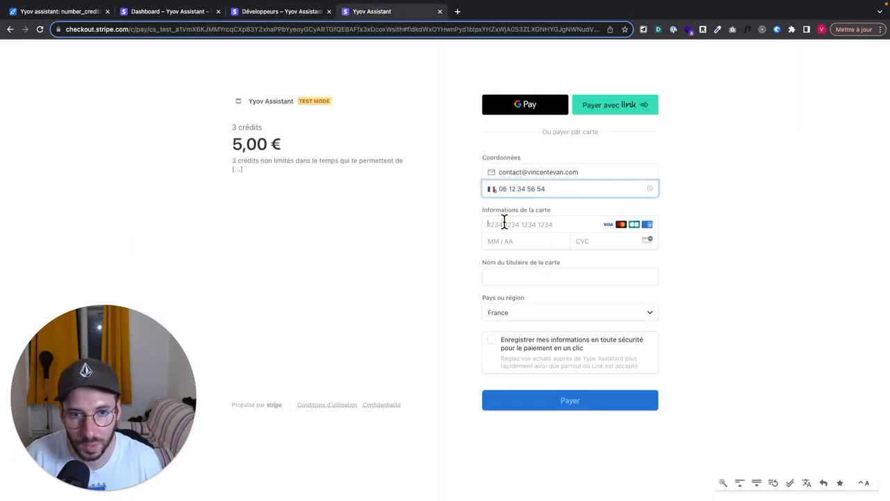
pyautogui.write('4')
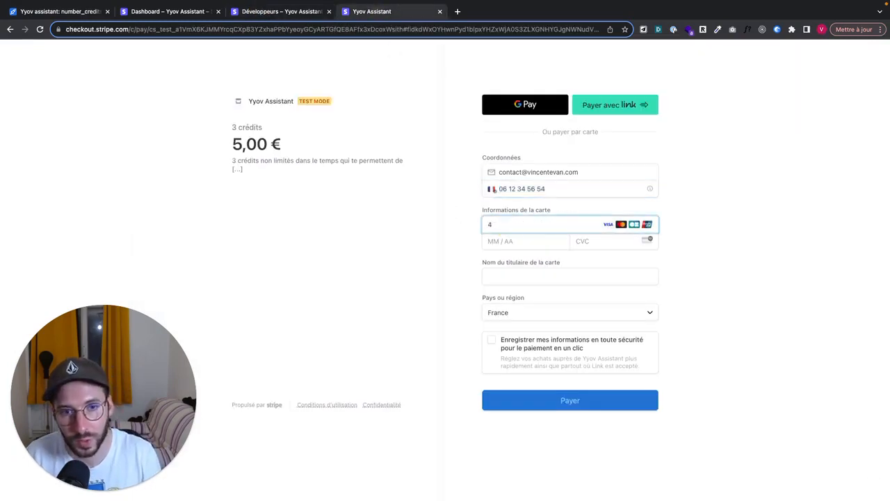
pyautogui.write('4242424242424242')
# Compare the webhook events page with the payment-link page, then return to checkout.
pyautogui.click(258, 11)
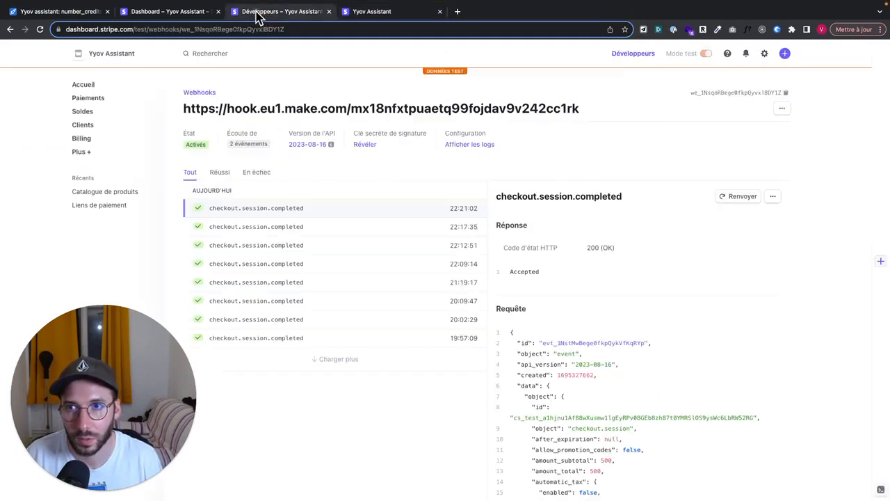
pyautogui.click(182, 12)
pyautogui.click(254, 11)
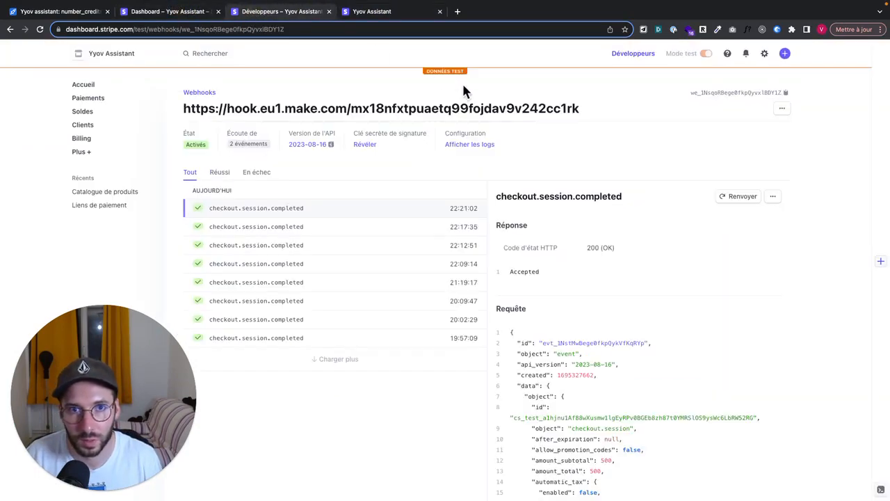
pyautogui.click(167, 13)
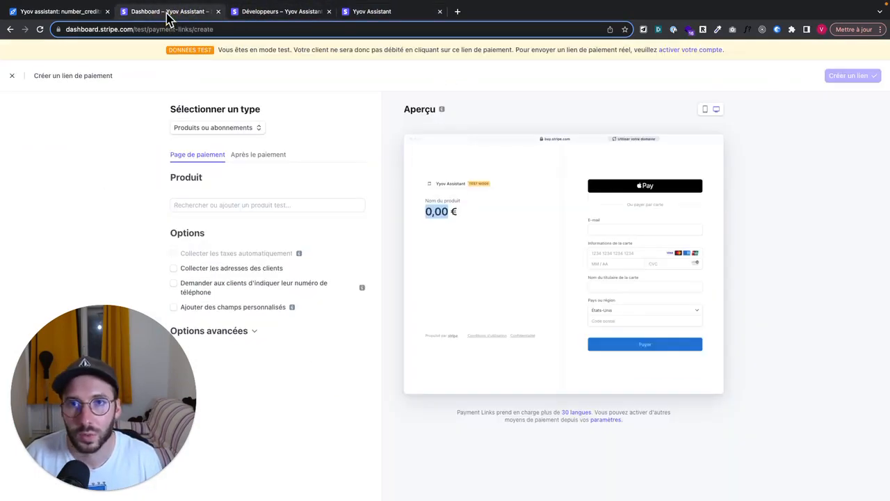
pyautogui.click(281, 20)
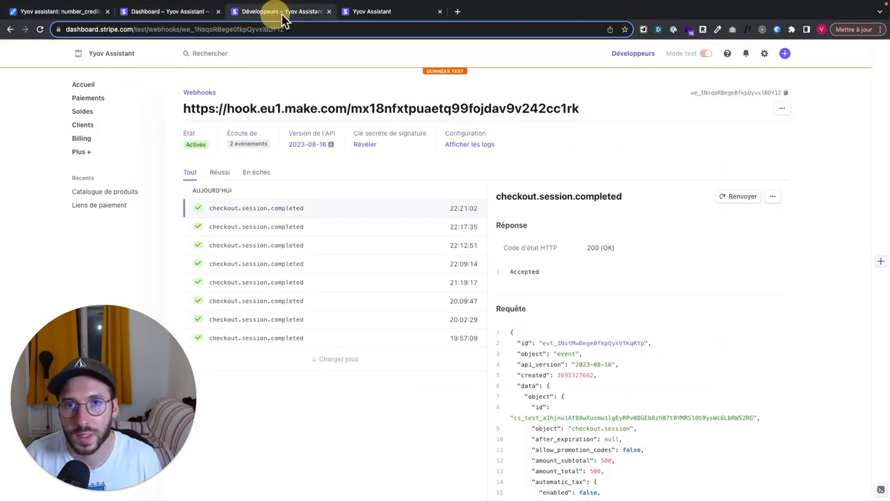
pyautogui.click(367, 12)
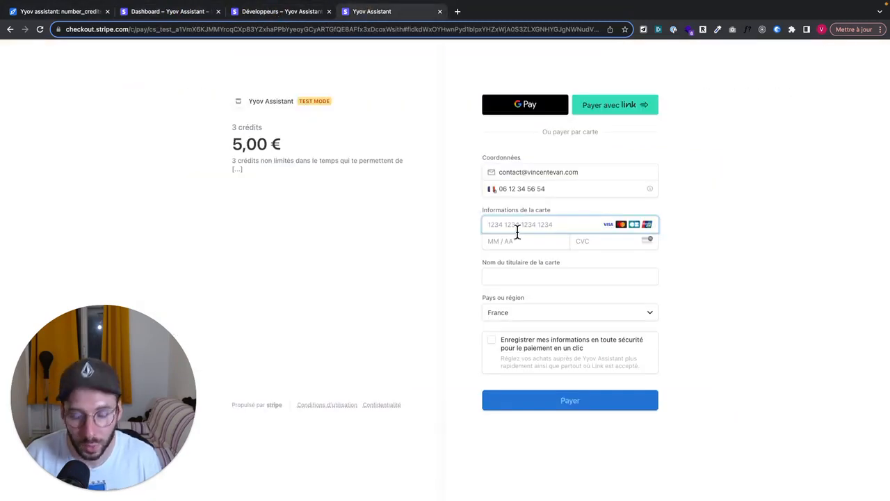
# Complete the 4242 test card number, expiry date and security code 123.
pyautogui.write('424242424')
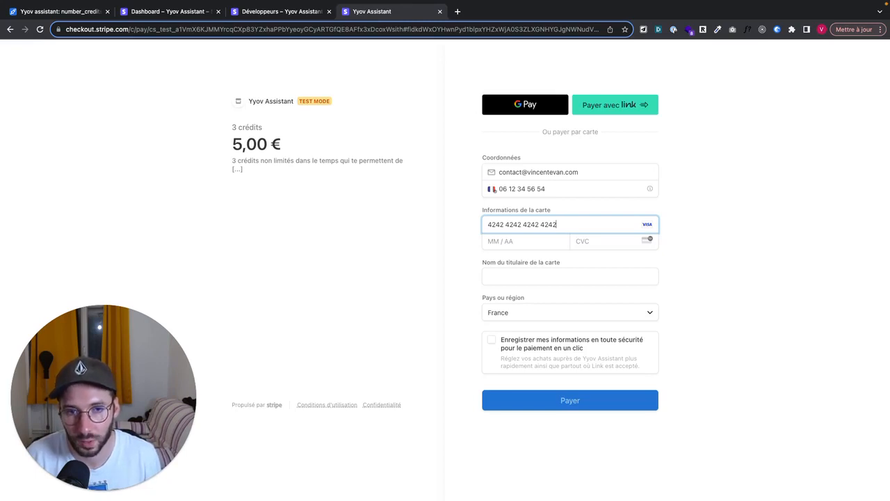
pyautogui.doubleClick(558, 224)
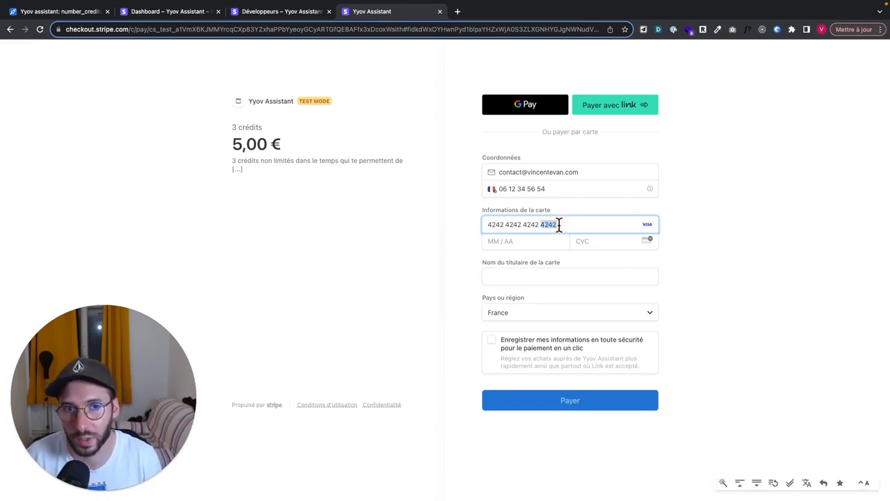
pyautogui.click(527, 242)
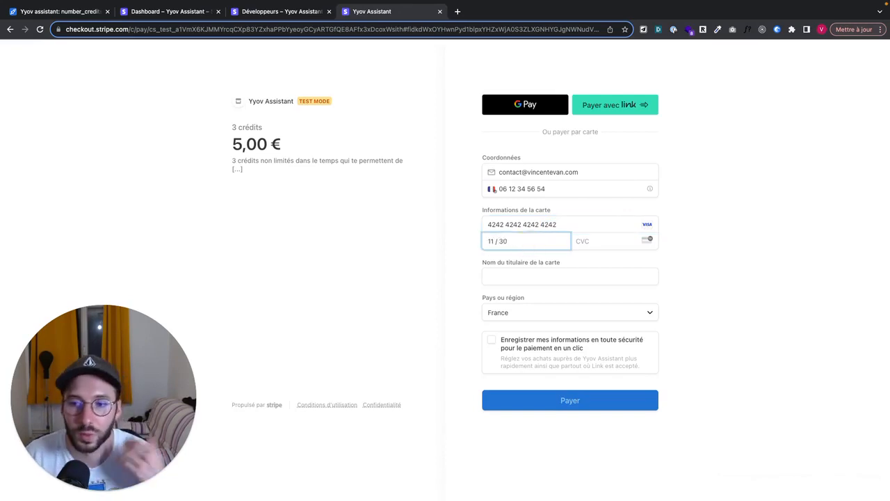
pyautogui.click(609, 246)
pyautogui.write('123')
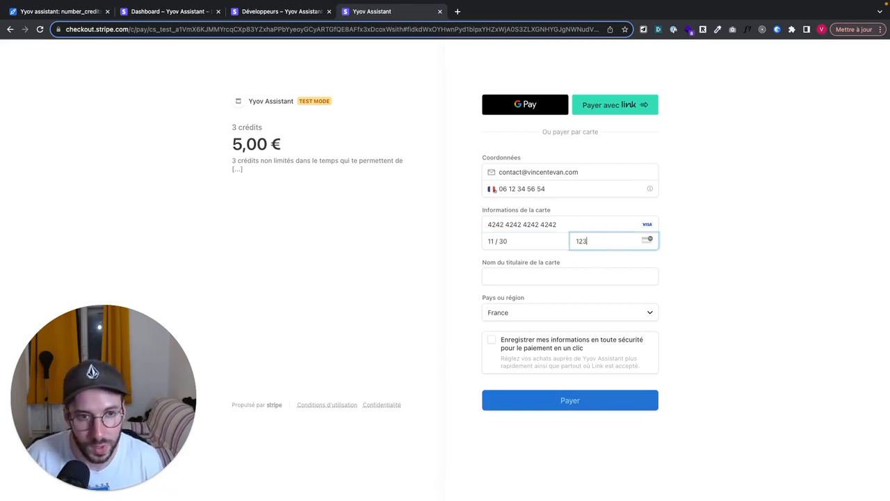
# Enter the cardholder's name and submit the 5,00 € test payment.
pyautogui.click(691, 268)
pyautogui.click(543, 277)
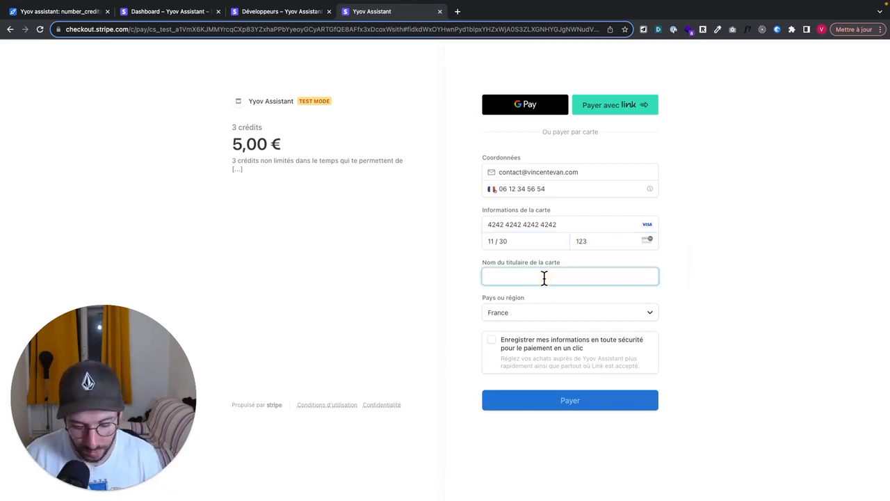
pyautogui.write('Marcel')
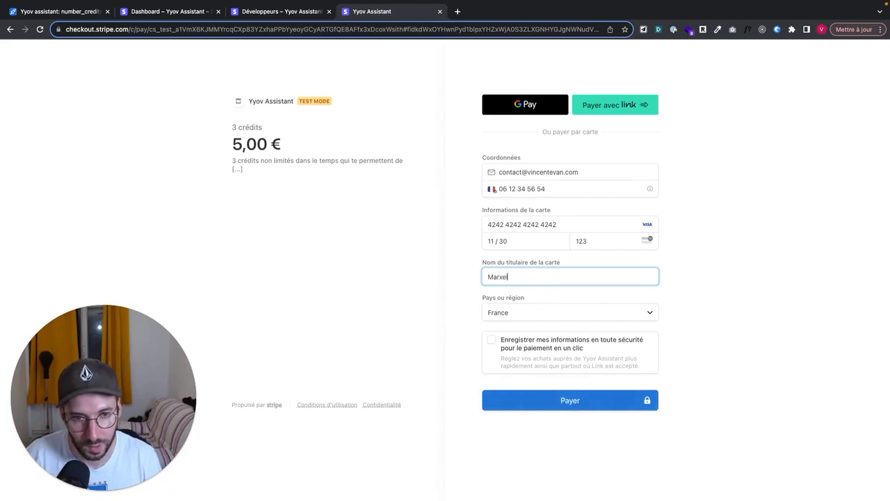
pyautogui.click(577, 402)
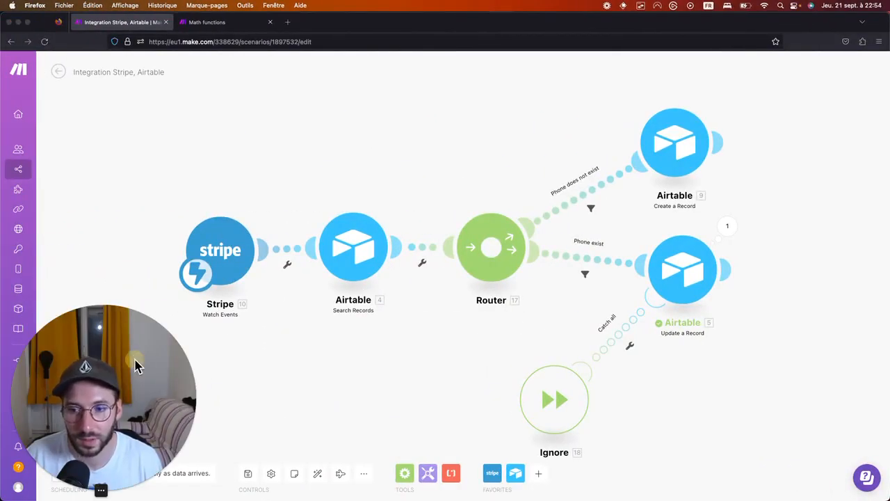
# Move the webcam overlay aside and start a single Run once of the scenario.
pyautogui.moveTo(139, 367); pyautogui.dragTo(129, 274)
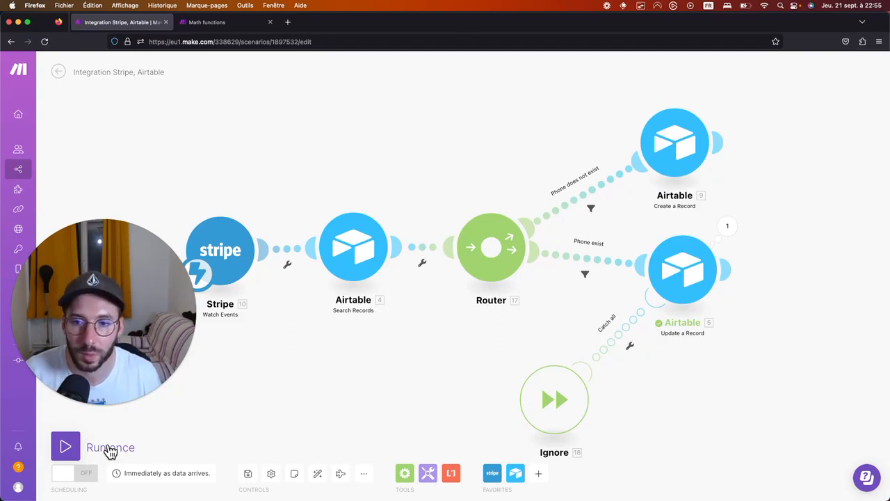
pyautogui.click(66, 445)
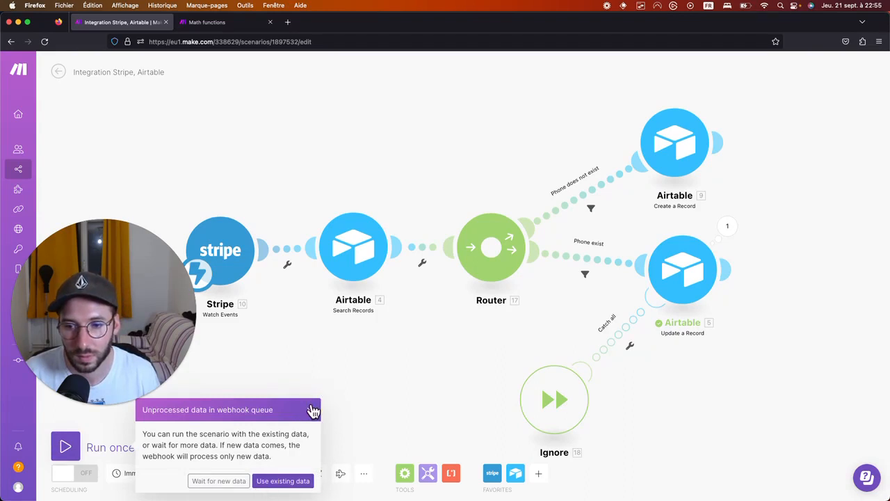
# Run on the queued webhook data, check customer_details' phone in the Stripe output, open Search Records.
pyautogui.click(269, 483)
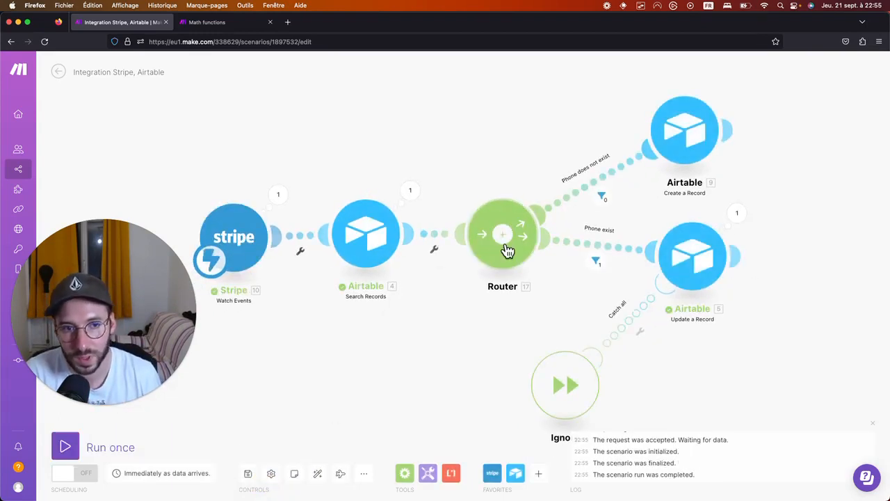
pyautogui.click(277, 194)
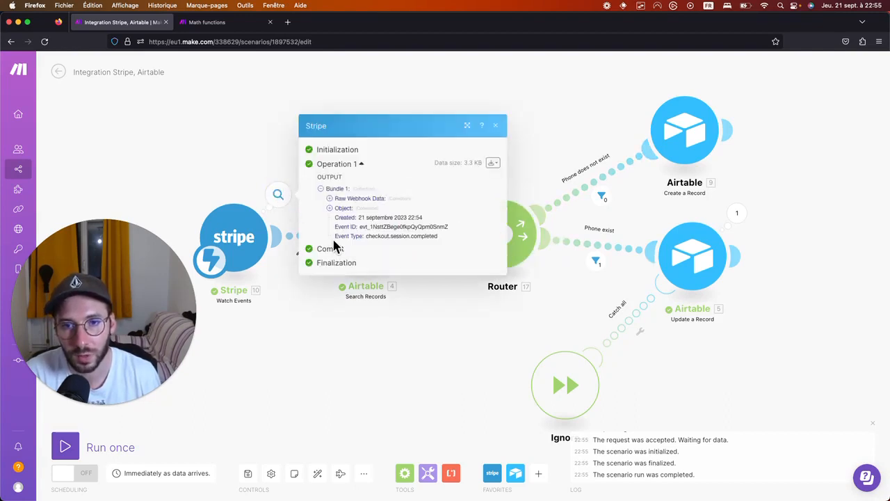
pyautogui.click(330, 208)
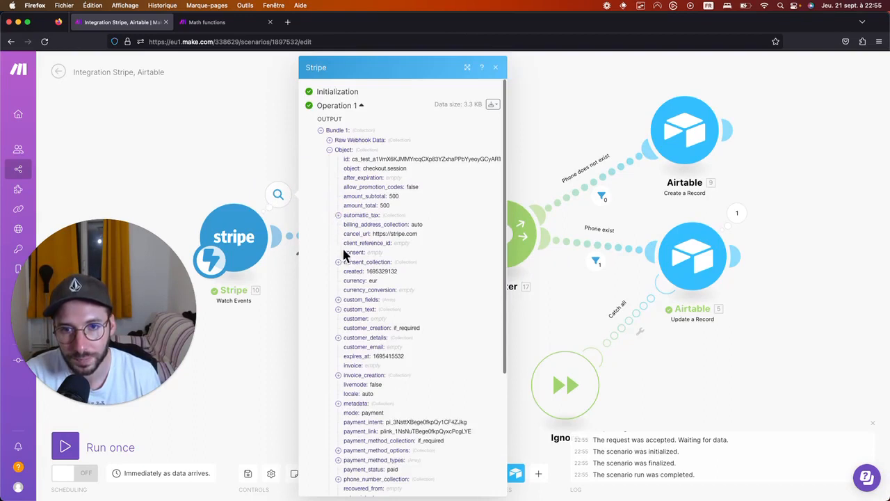
pyautogui.scroll(-5, 361, 272)
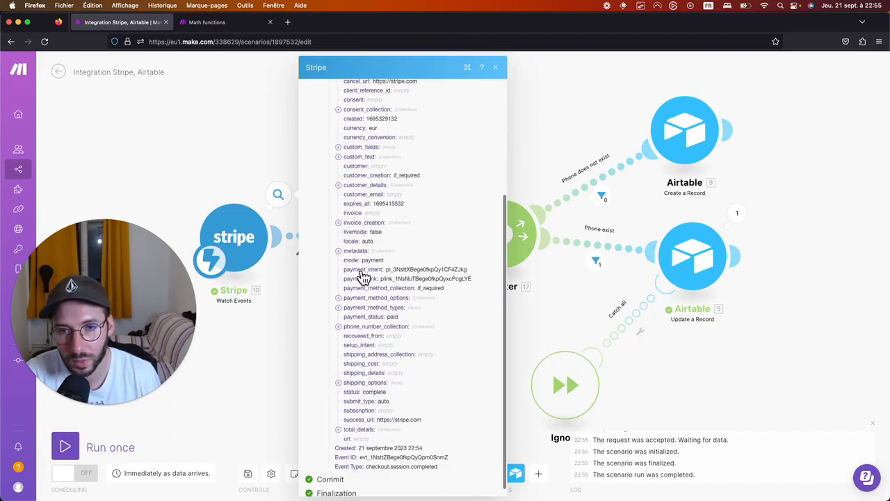
pyautogui.click(338, 185)
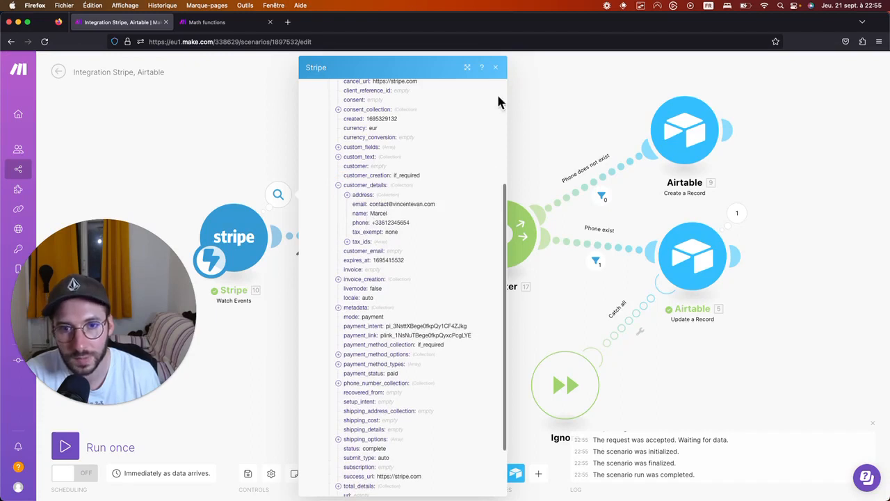
pyautogui.click(496, 68)
pyautogui.click(361, 228)
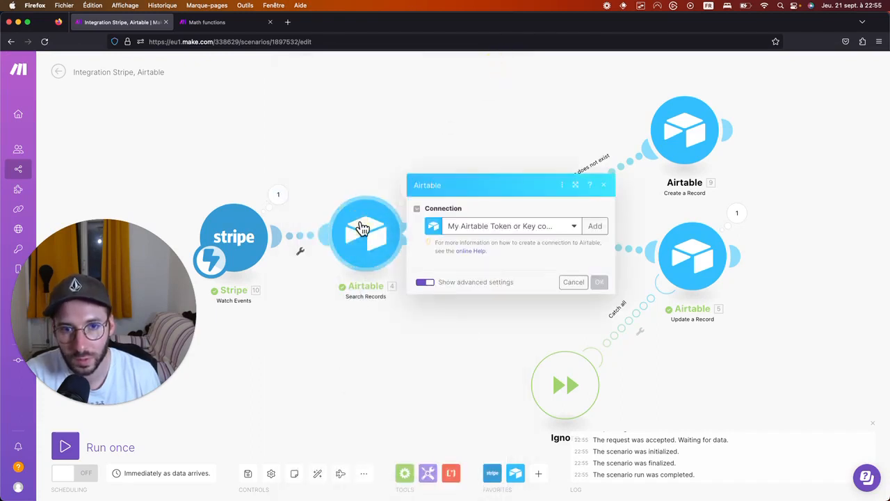
# Verify Search Records matched the customer's phone with 6 credits, then view the Airtable table.
pyautogui.click(367, 133)
pyautogui.click(410, 190)
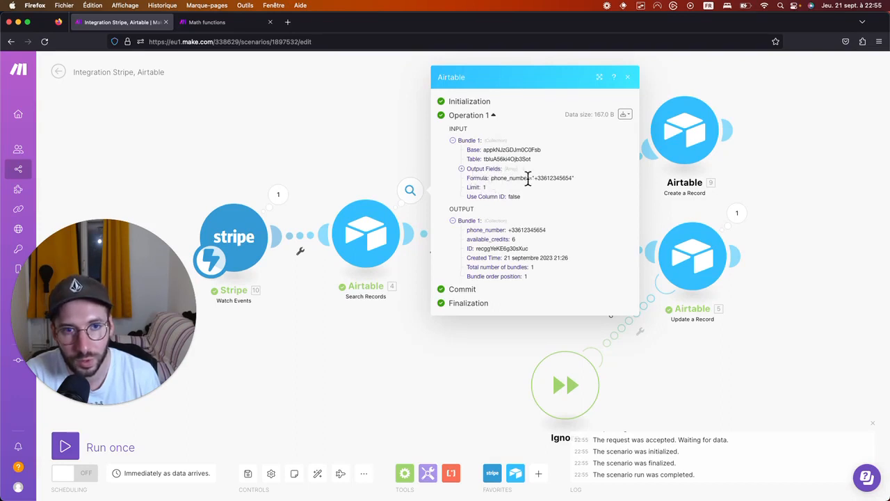
pyautogui.moveTo(534, 178); pyautogui.dragTo(572, 178)
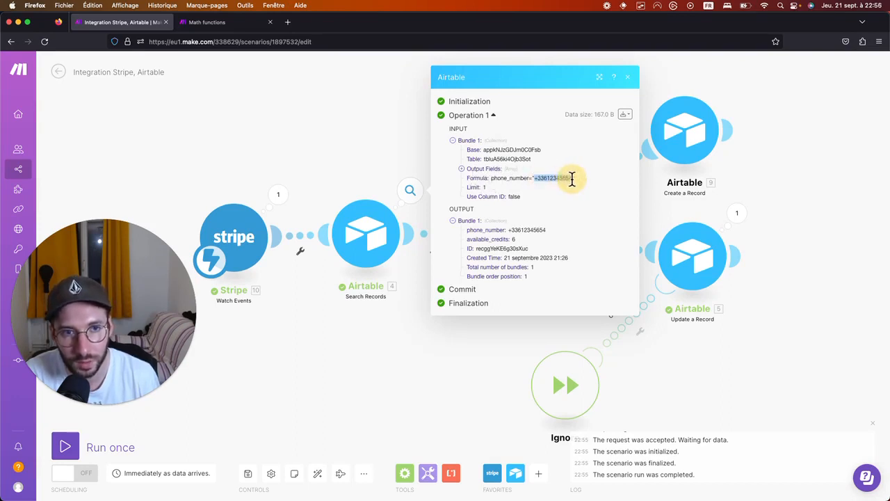
pyautogui.click(569, 197)
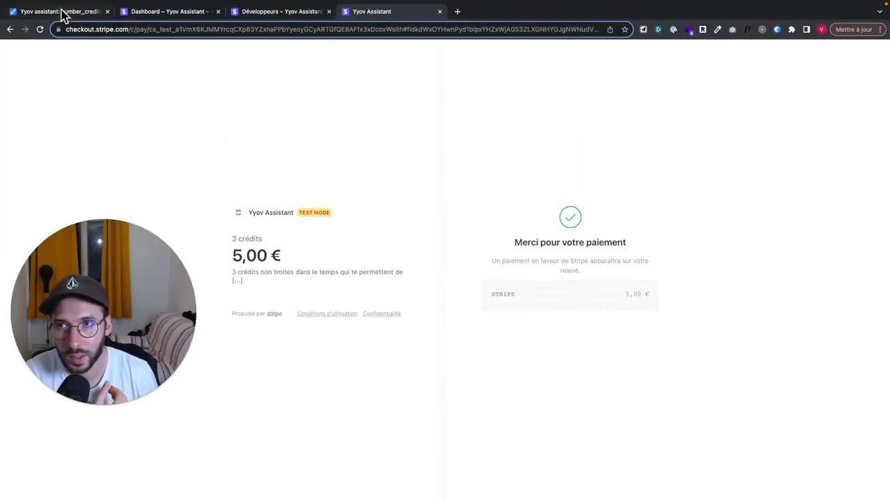
pyautogui.click(66, 12)
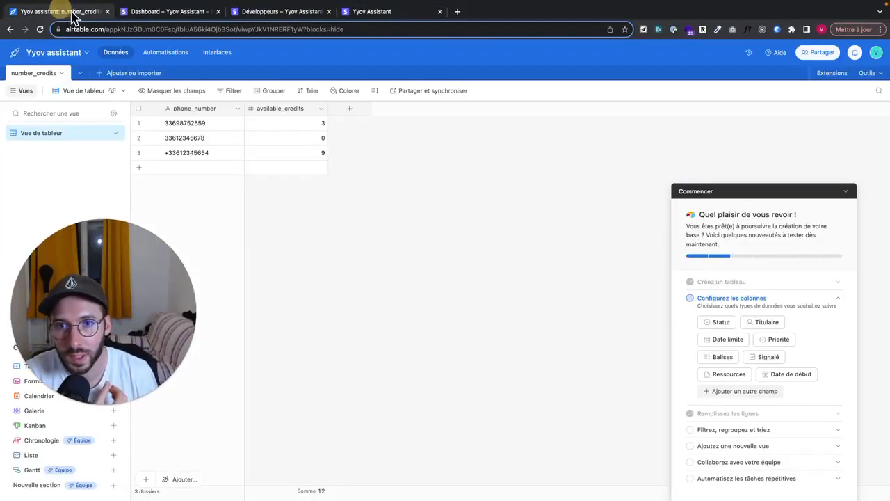
# Return from the Airtable table to the Make scenario window.
pyautogui.hotkey('ctrl', 'Left')
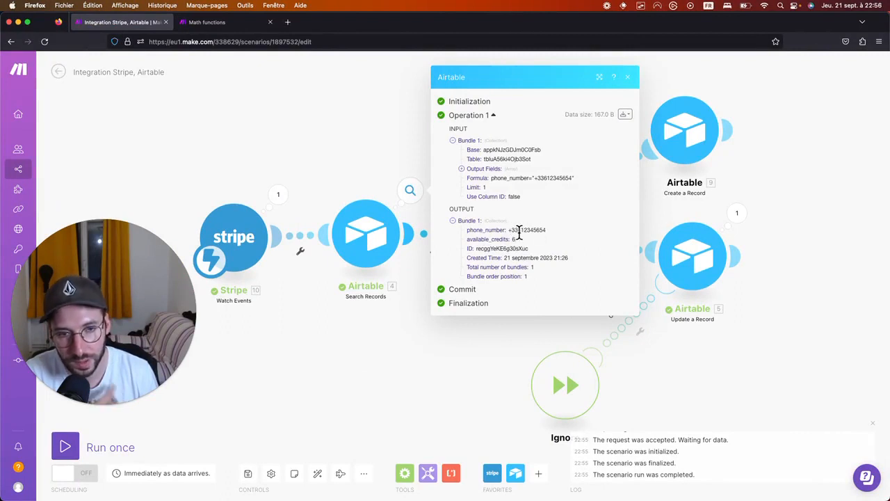
# Check that Update a Record's Bundle 1 record now holds 9 available_credits.
pyautogui.click(628, 78)
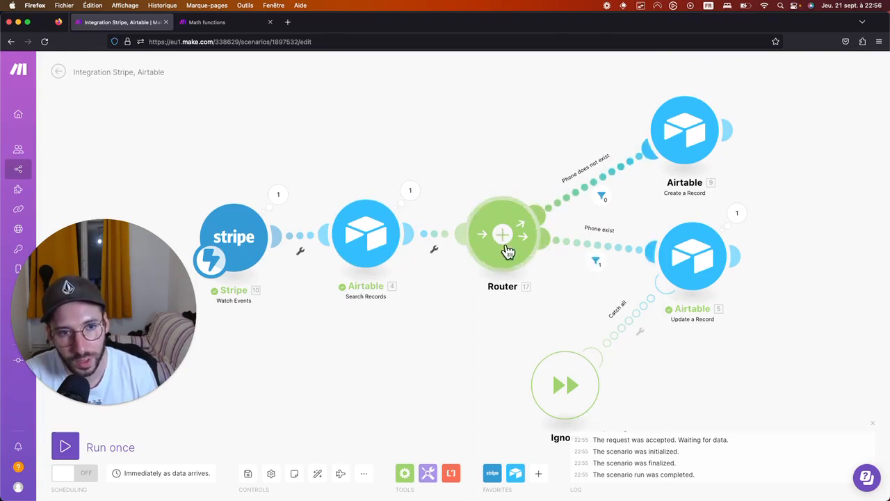
pyautogui.click(671, 278)
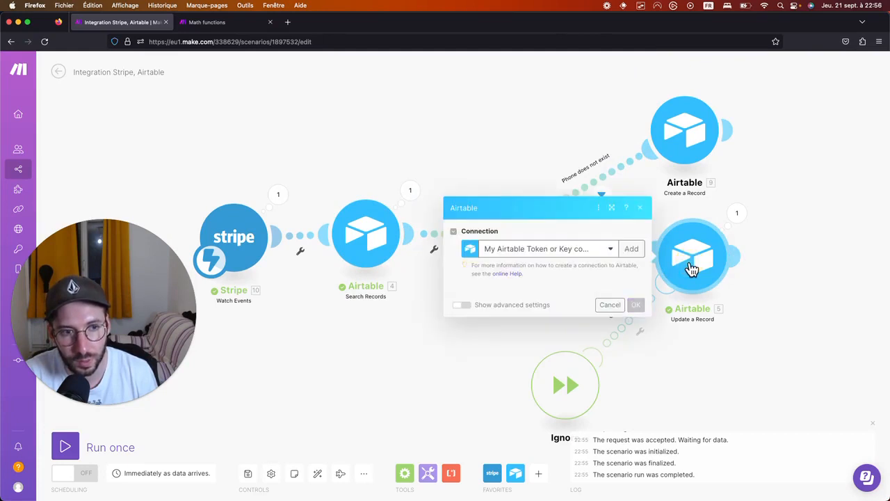
pyautogui.click(737, 221)
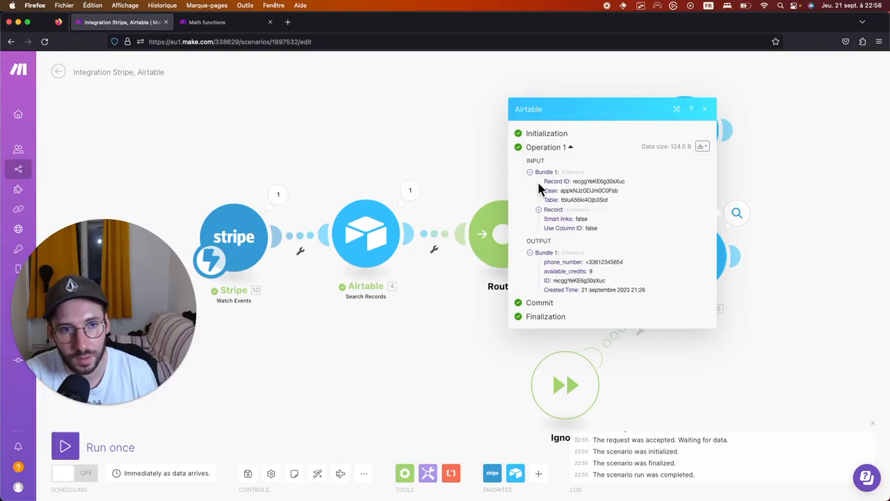
pyautogui.click(538, 210)
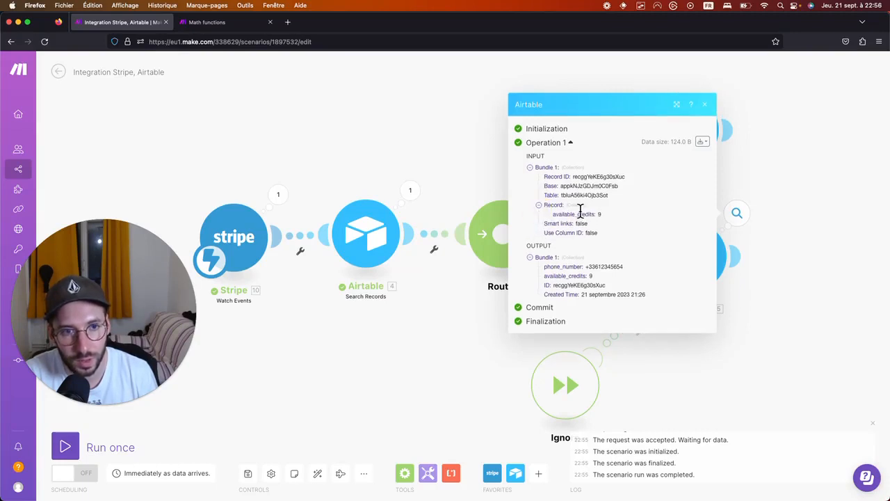
pyautogui.click(556, 213)
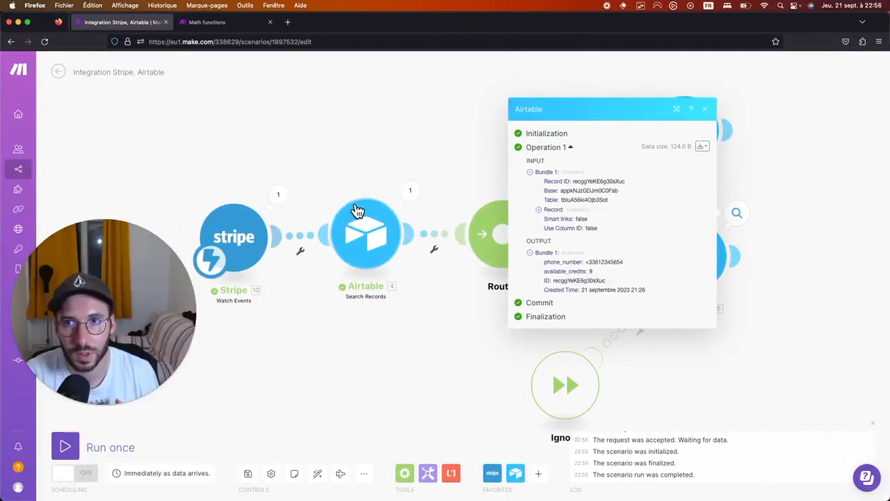
# Start another single scenario run waiting for a new Stripe webhook event.
pyautogui.click(64, 447)
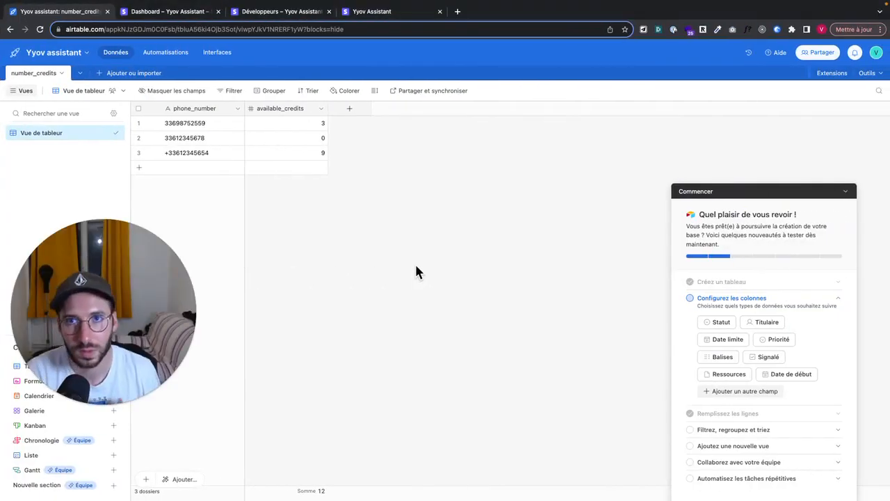
pyautogui.click(297, 15)
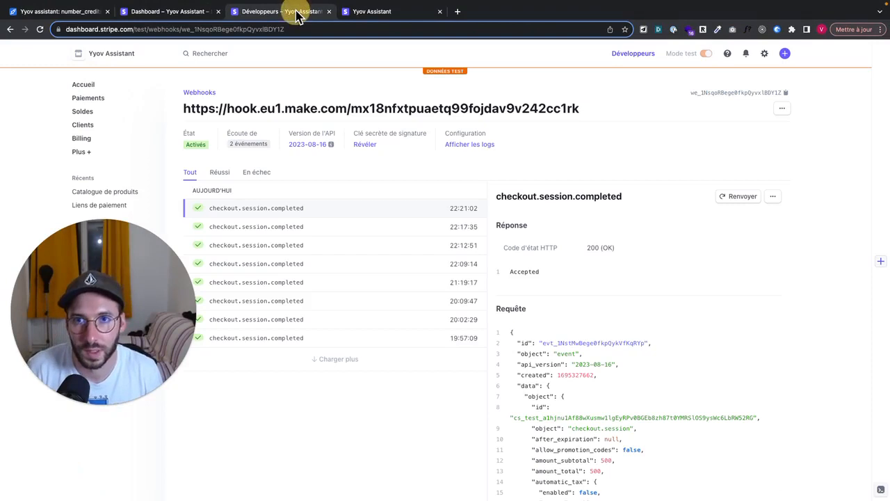
pyautogui.click(177, 12)
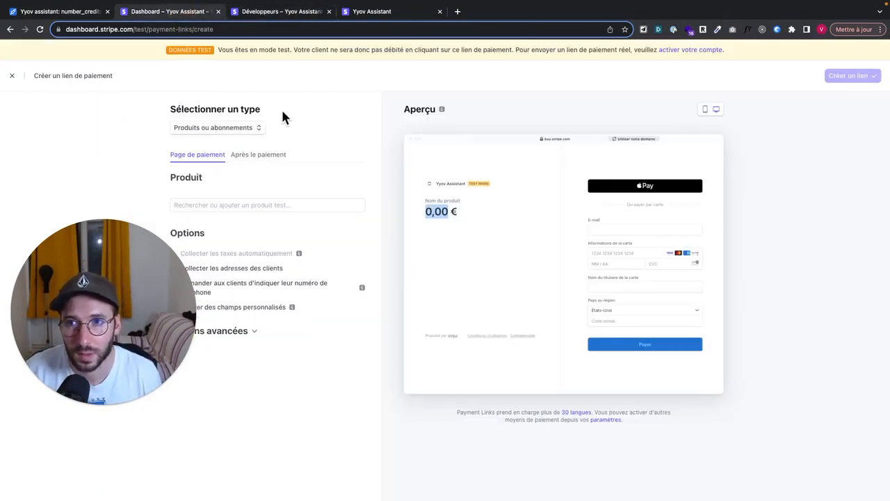
pyautogui.click(299, 12)
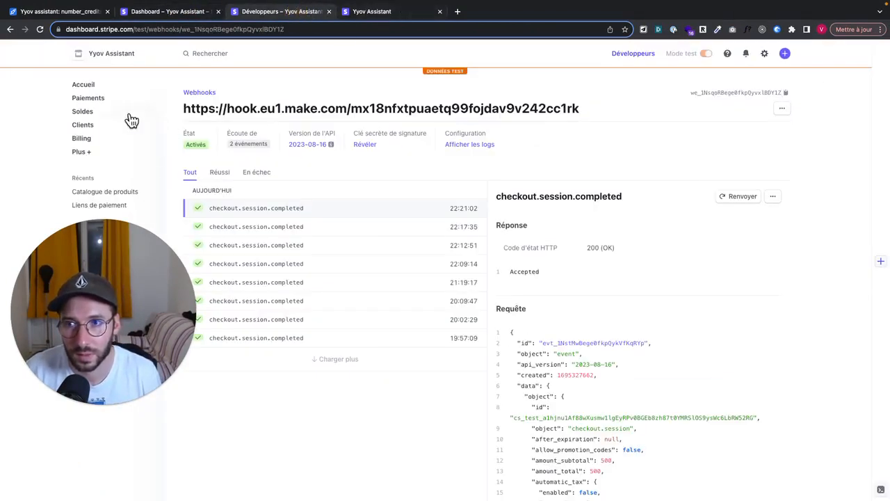
# Copy the active 3 crédits payment link and load it in the spare browser tab.
pyautogui.click(101, 206)
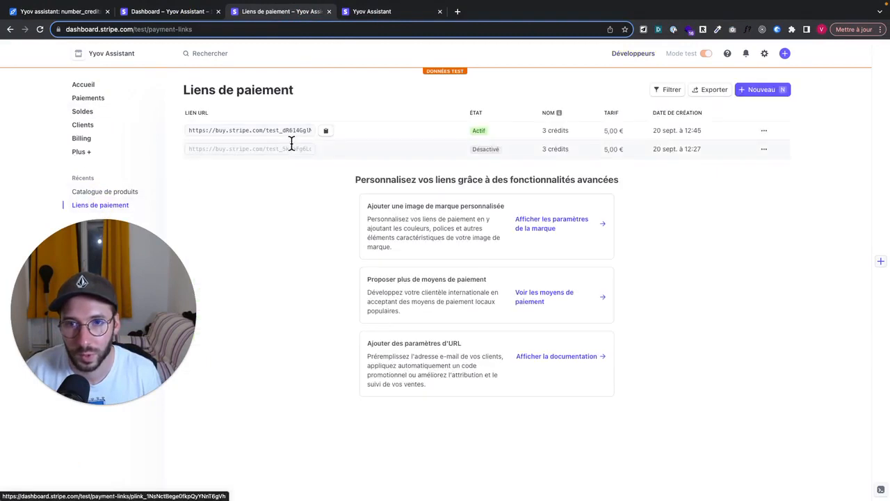
pyautogui.click(326, 132)
pyautogui.click(391, 11)
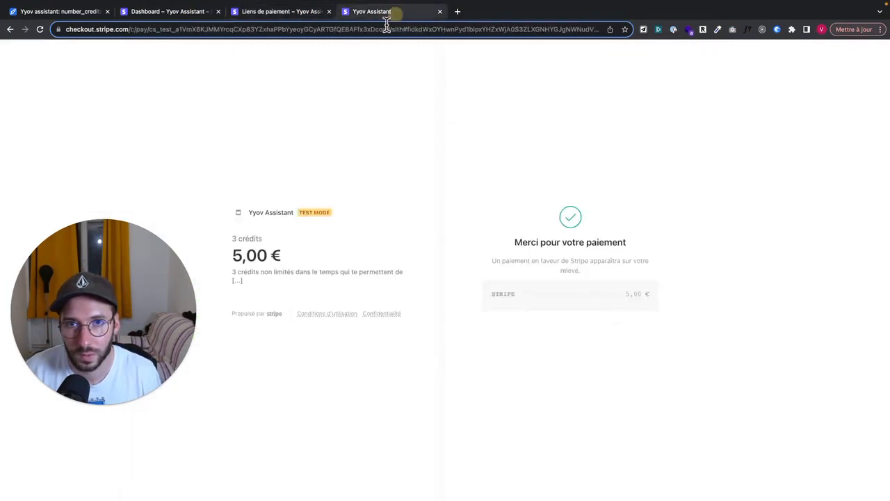
pyautogui.click(387, 29)
pyautogui.hotkey('ctrl', 'v')
pyautogui.press('Return')
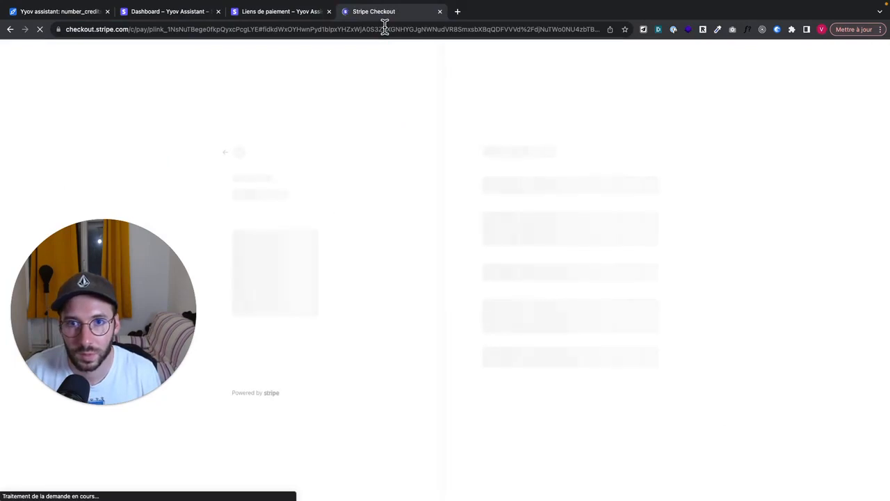
# Enter the customer's e-mail address and phone number in Stripe Checkout.
pyautogui.click(531, 154)
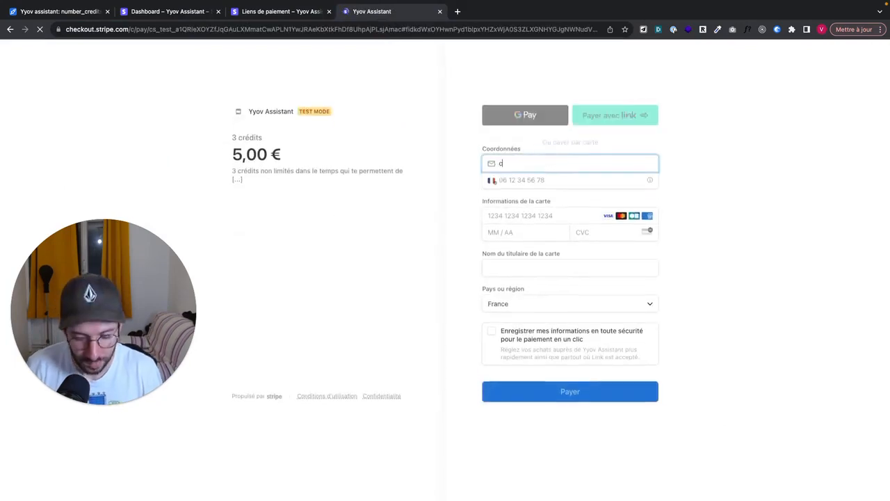
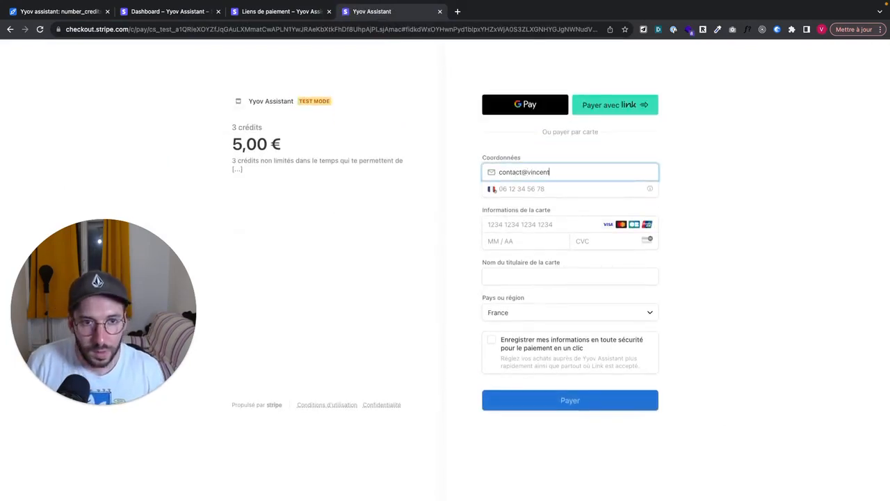
pyautogui.press('Tab')
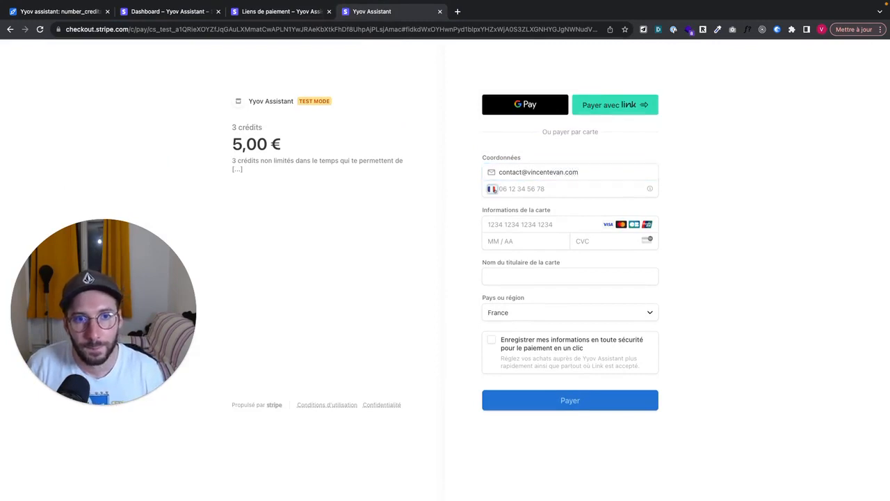
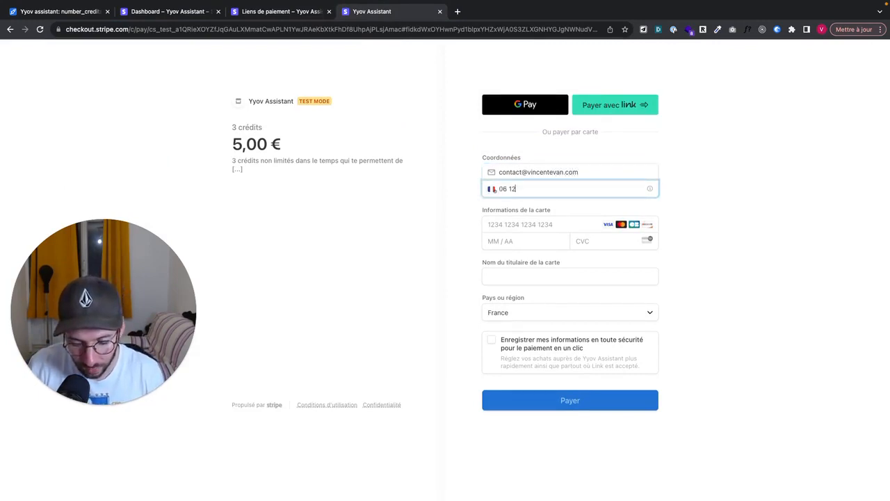
# Enter the Stripe test card with expiry and CVC, add the cardholder's name, and pay 5,00 €.
pyautogui.press('Tab')
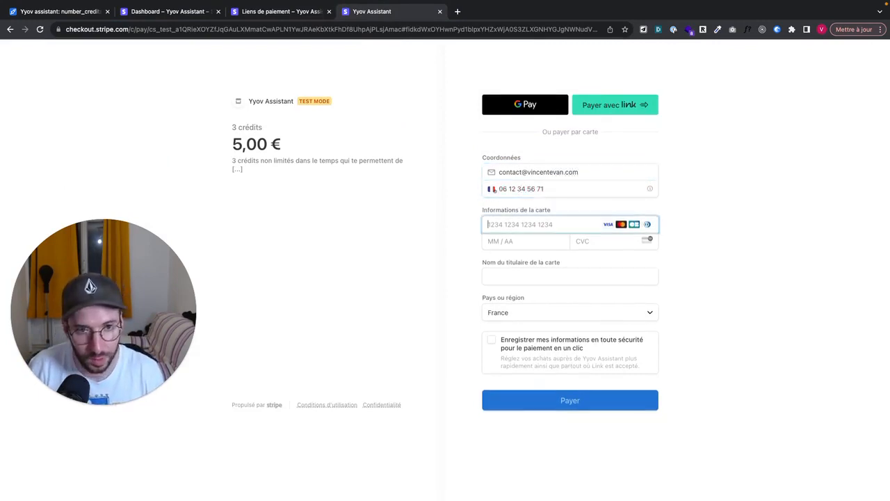
pyautogui.write('4')
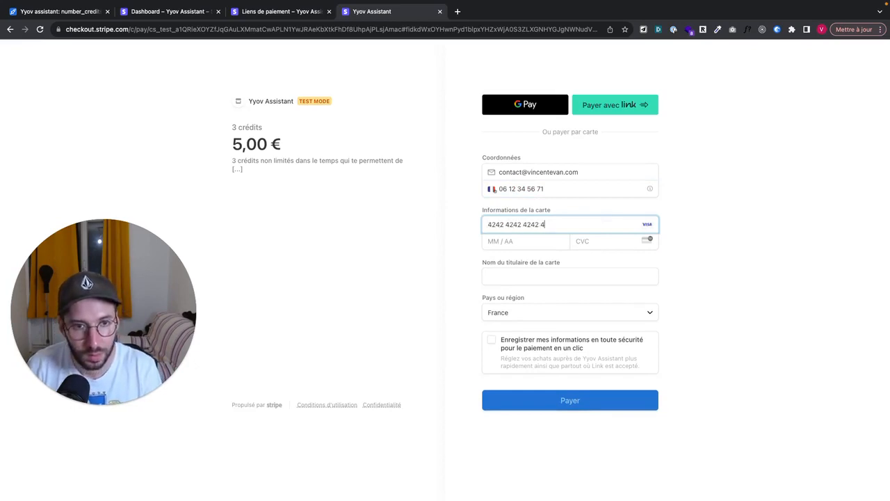
pyautogui.write('24242424242424211 / 30')
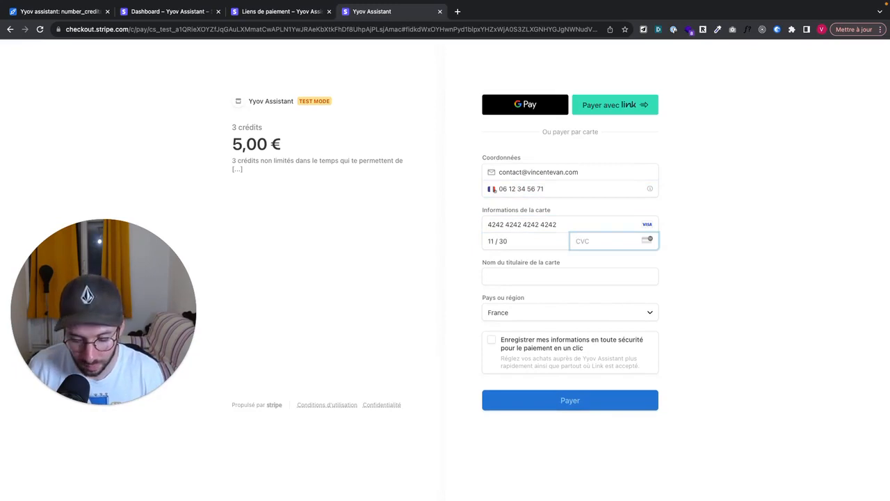
pyautogui.write('123')
pyautogui.click(520, 277)
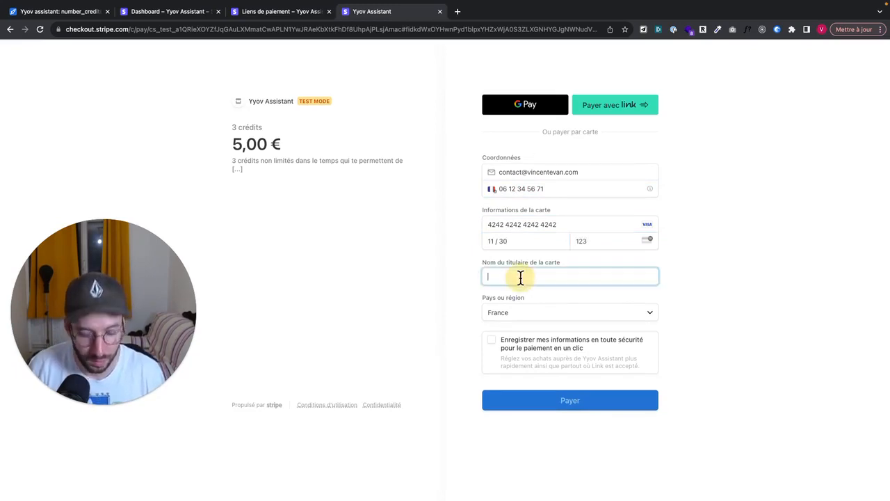
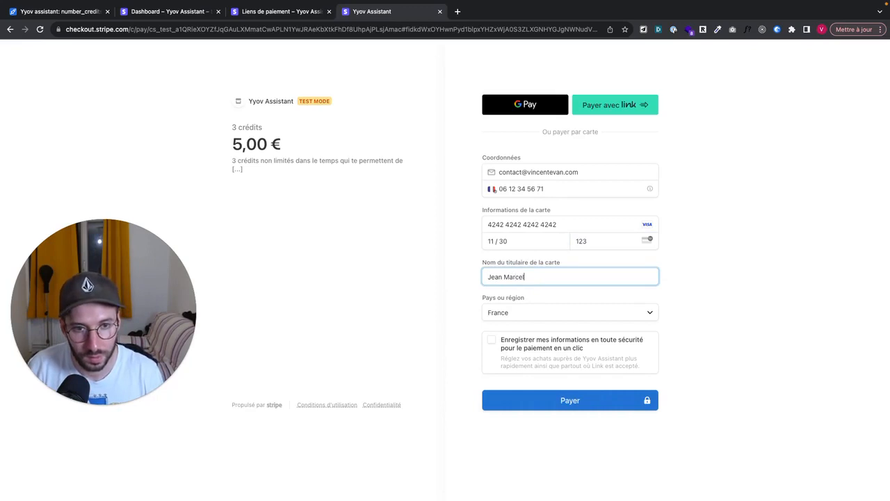
pyautogui.click(612, 411)
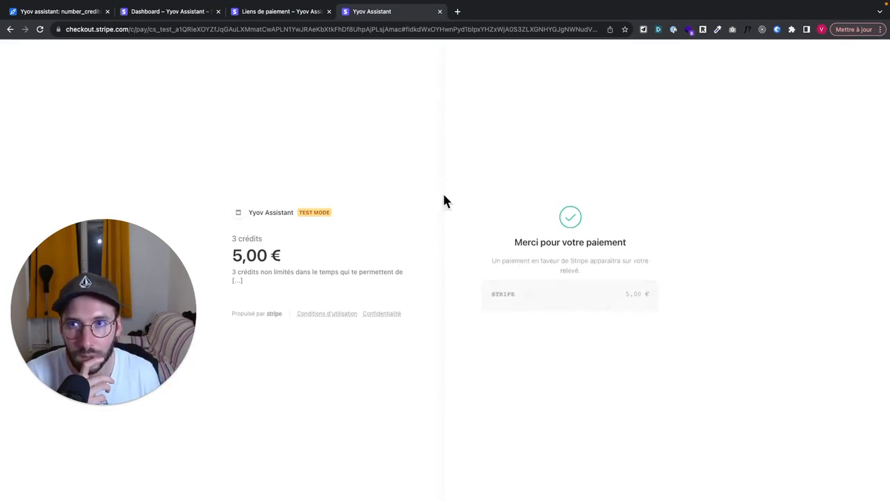
# Confirm number_credits has a fourth record with 3 available credits, then return to Make.
pyautogui.click(46, 13)
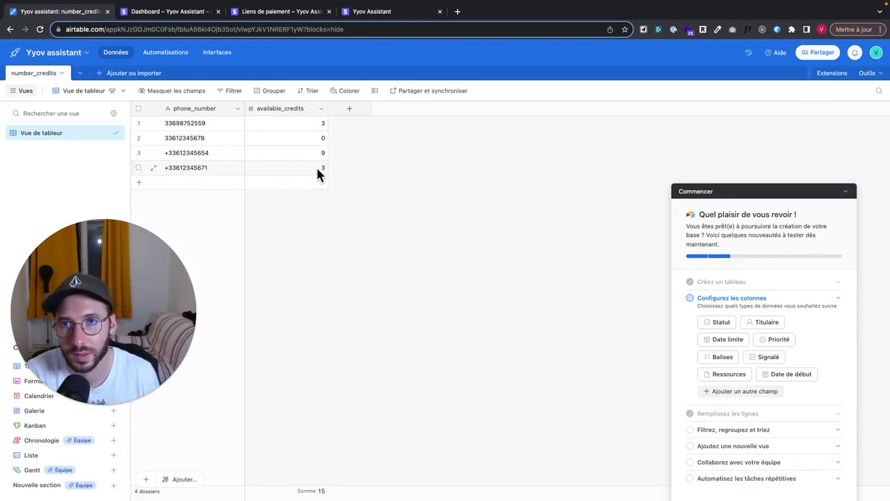
pyautogui.hotkey('ctrl', 'Left')
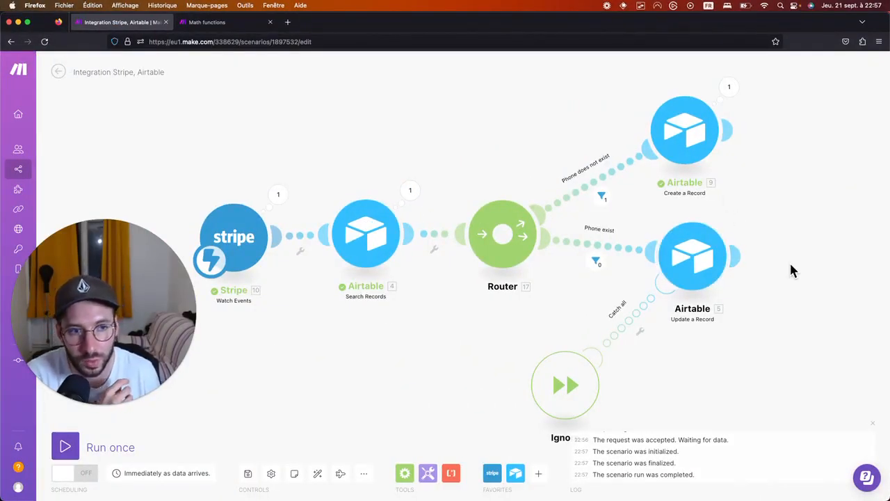
# Add a module after the Airtable Update a Record and pick Slack as its app.
pyautogui.click(739, 254)
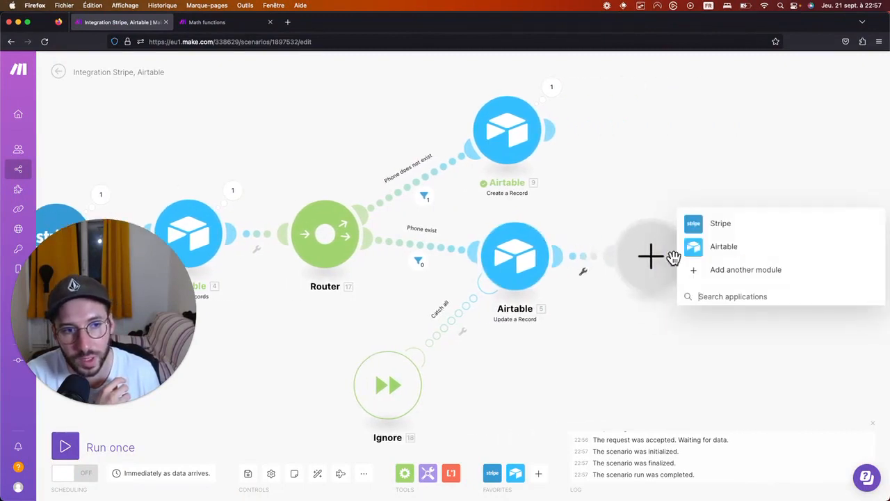
pyautogui.click(726, 293)
pyautogui.write('excel')
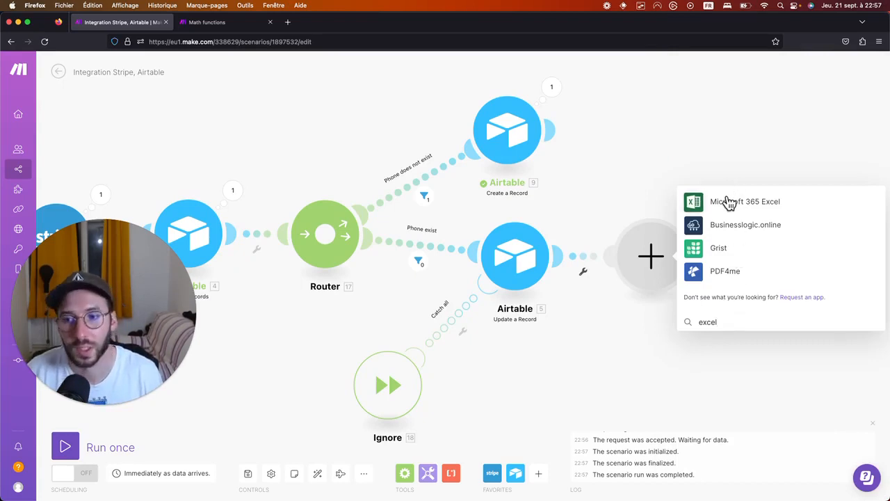
pyautogui.press('BackSpace')
pyautogui.press('BackSpace')
pyautogui.press('BackSpace')
pyautogui.press('BackSpace')
pyautogui.press('BackSpace')
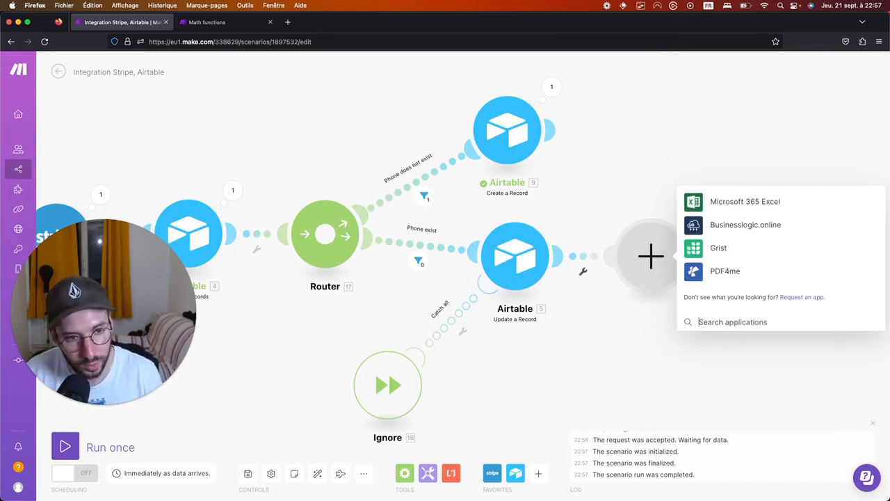
pyautogui.write('slack')
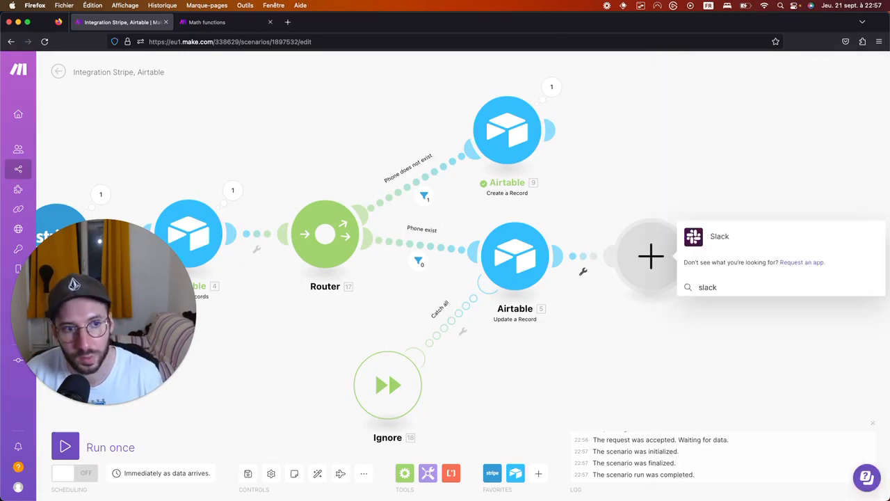
pyautogui.click(757, 246)
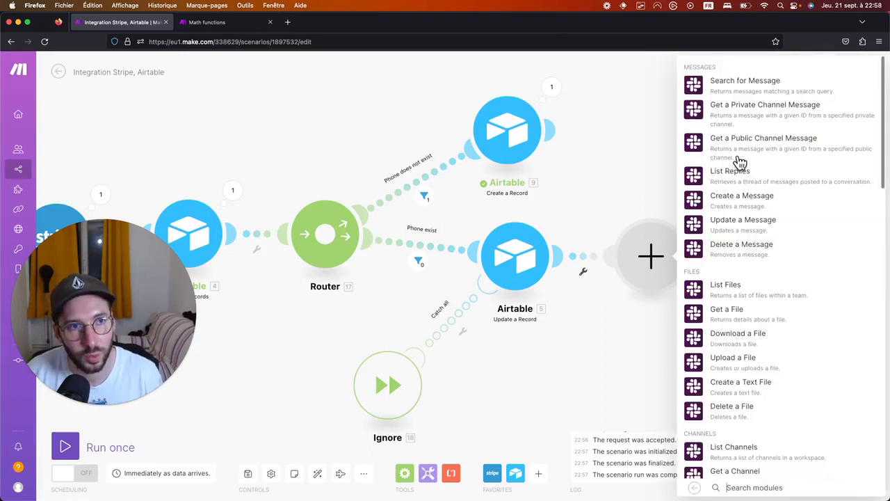